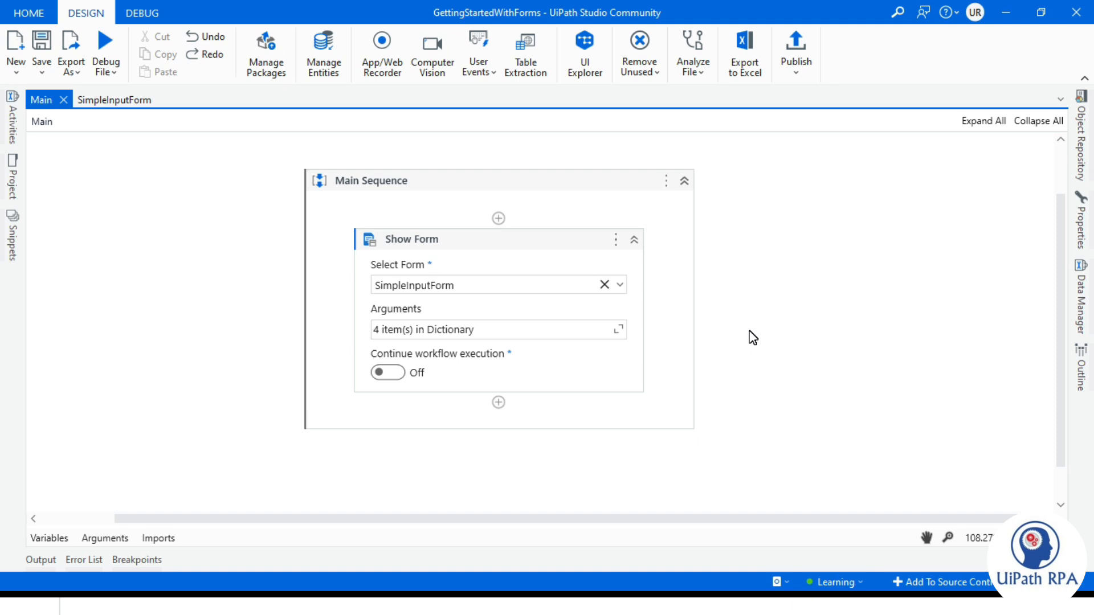
- Install the UiPath.DataService.Activities package from All Packages and save it as a project dependency
click(751, 336)
click(268, 55)
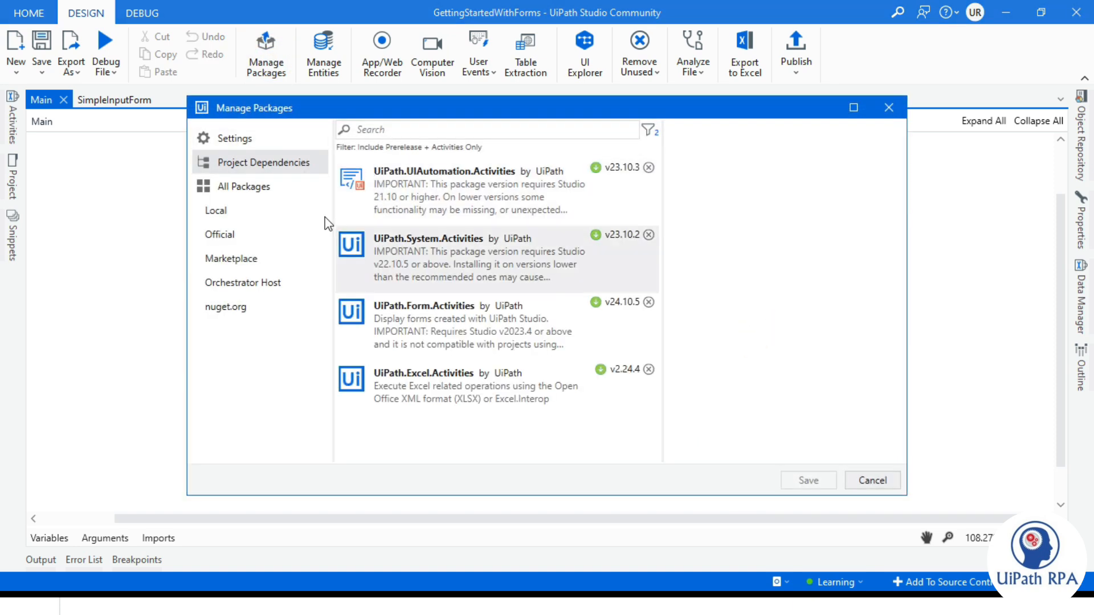
click(242, 188)
click(403, 129)
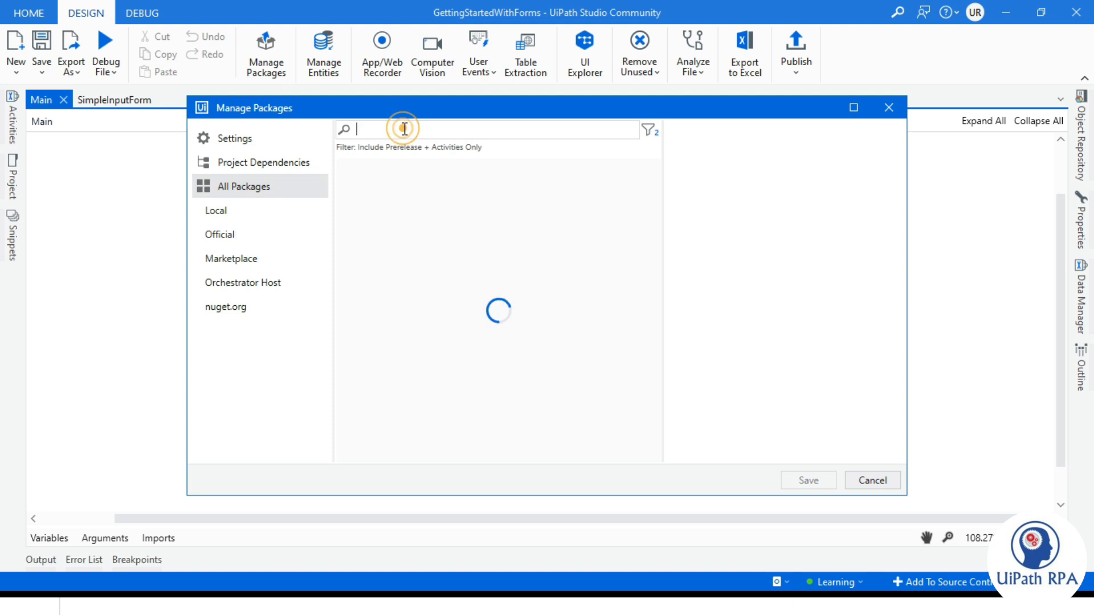
text(UiPath.DataS)
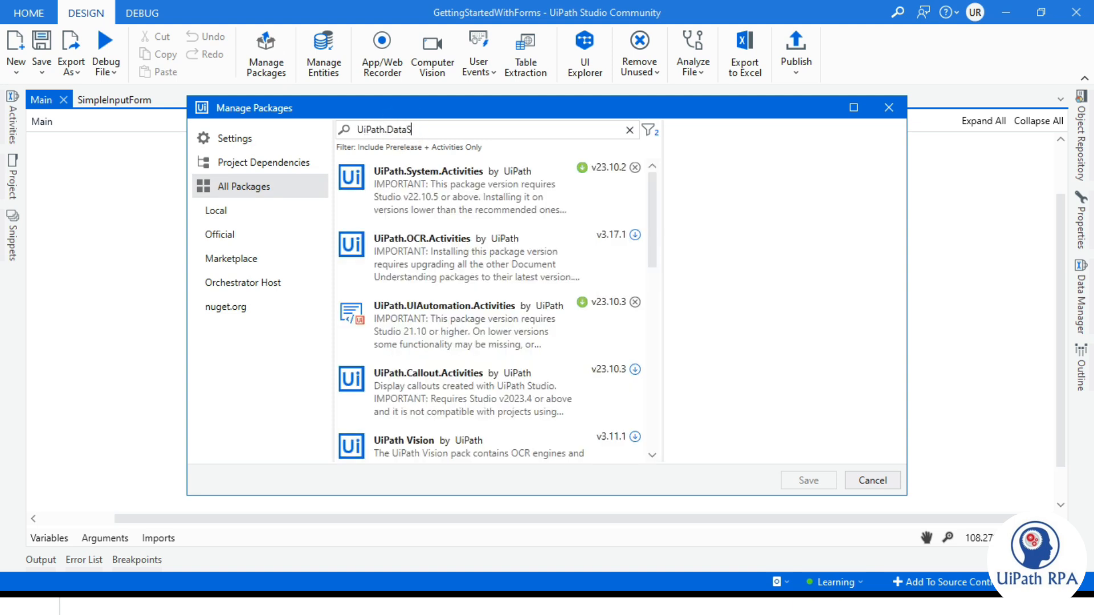
text(er)
click(858, 190)
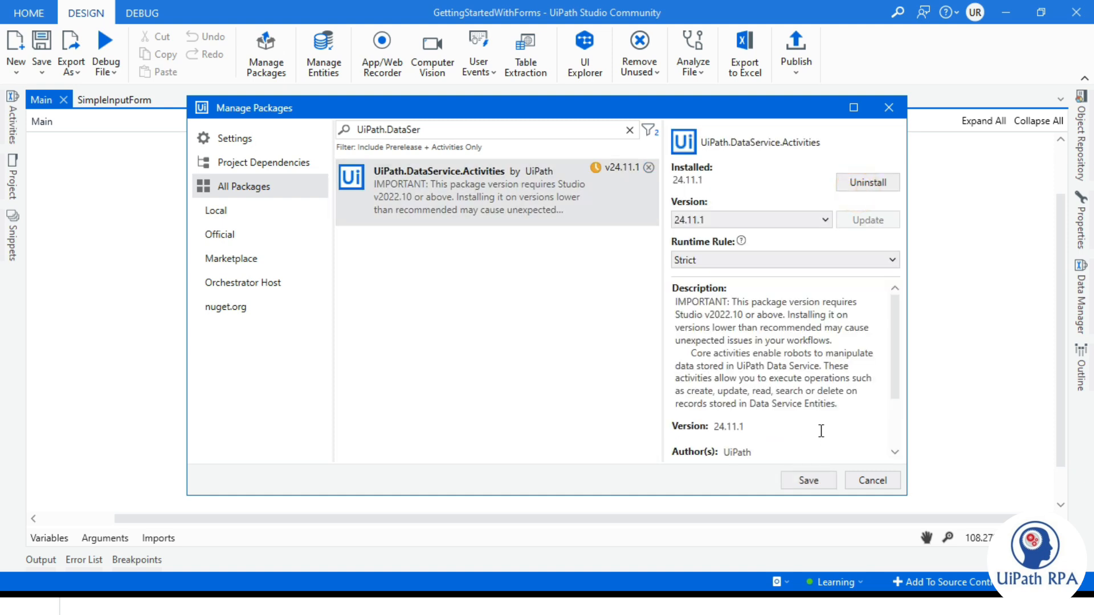
click(823, 481)
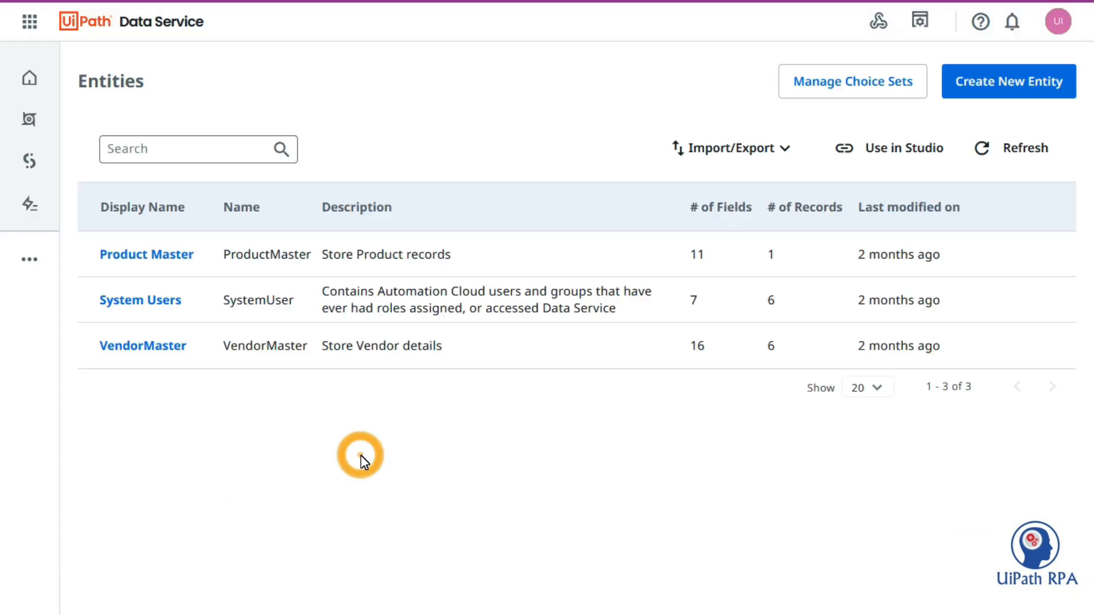
- Create a new Data Service entity named UserDetails and open its fields page
click(1024, 91)
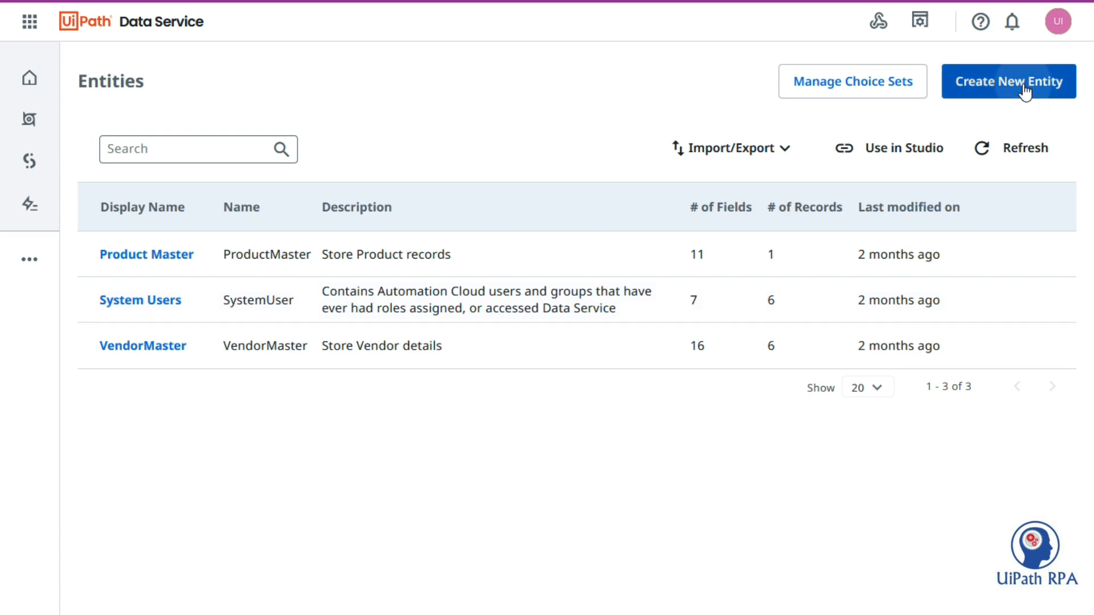
text(User)
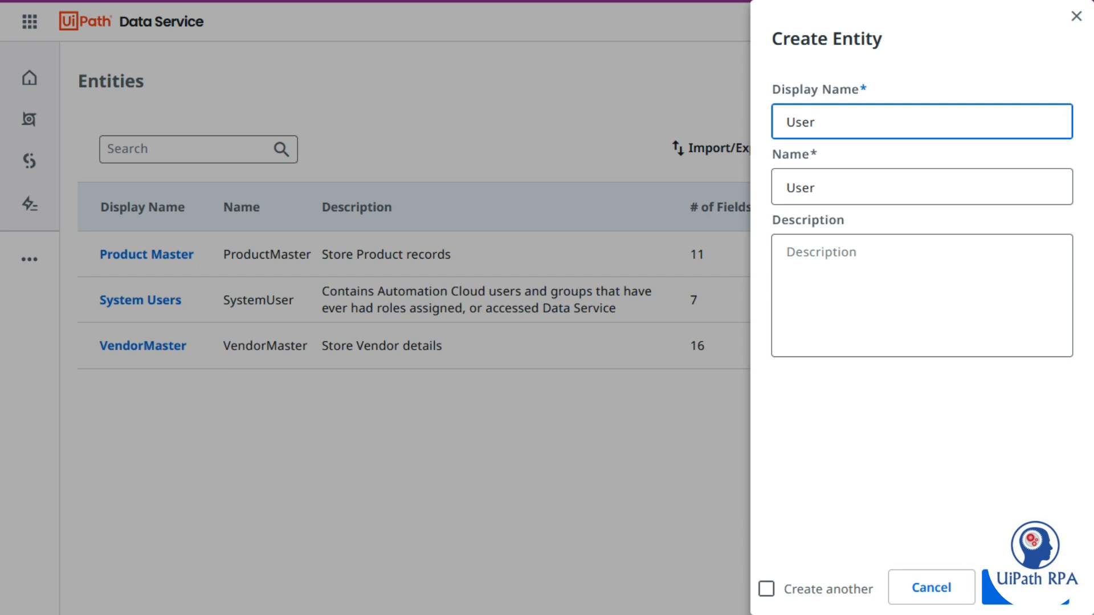
text(Details)
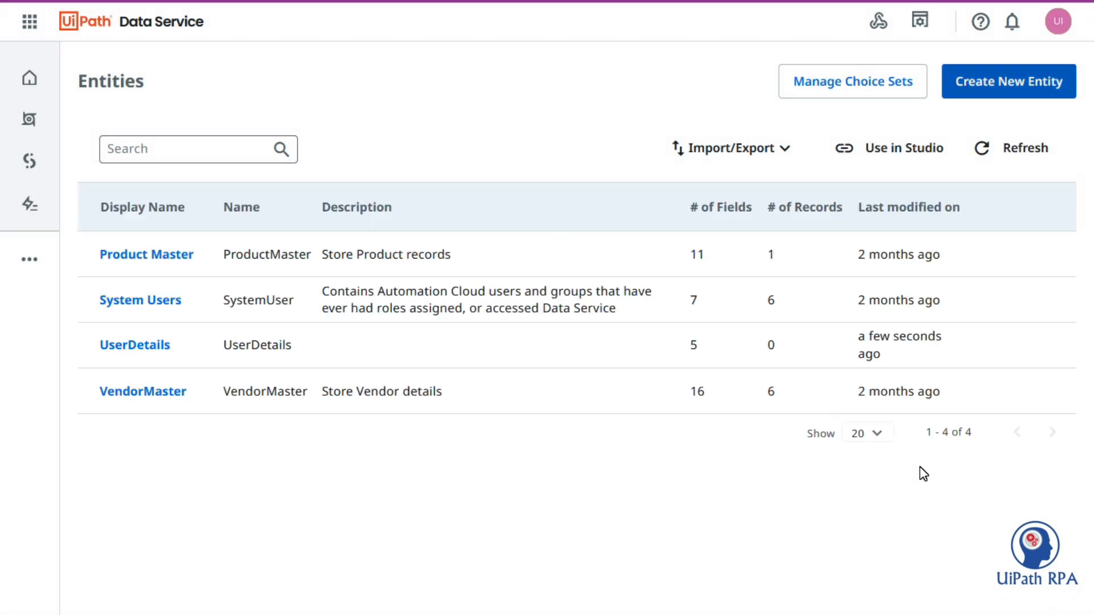
click(155, 350)
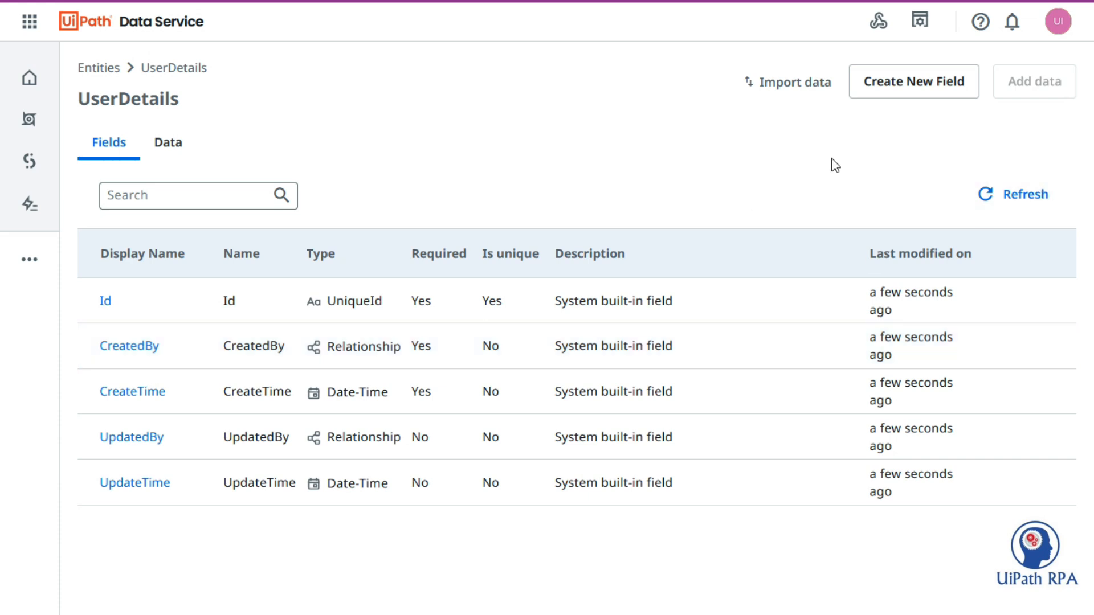
- Add a Name text field to UserDetails, keeping the form open for more fields
click(925, 97)
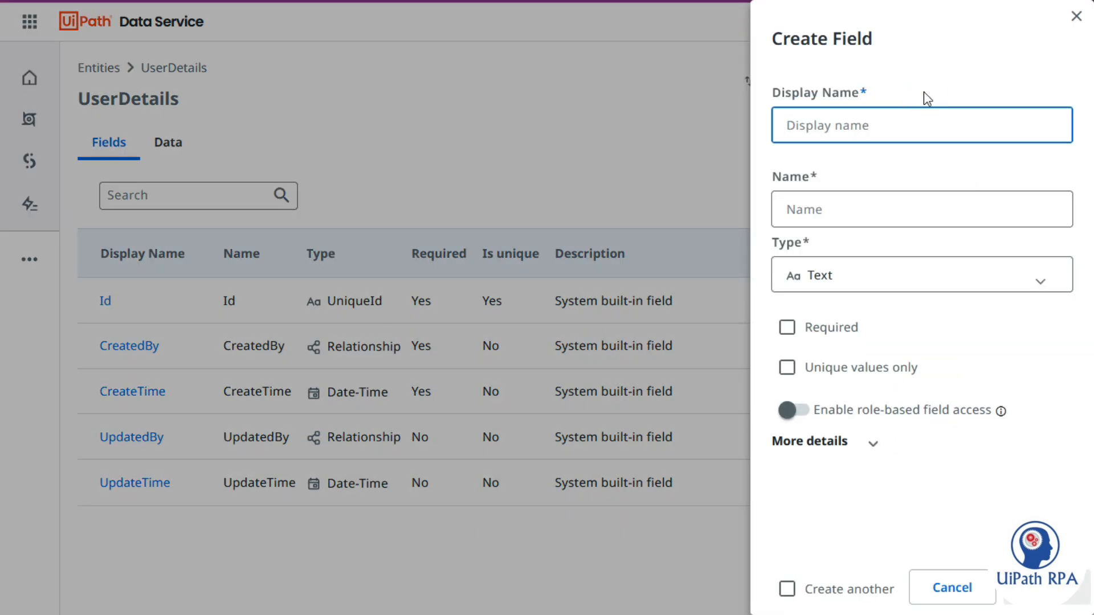
click(853, 597)
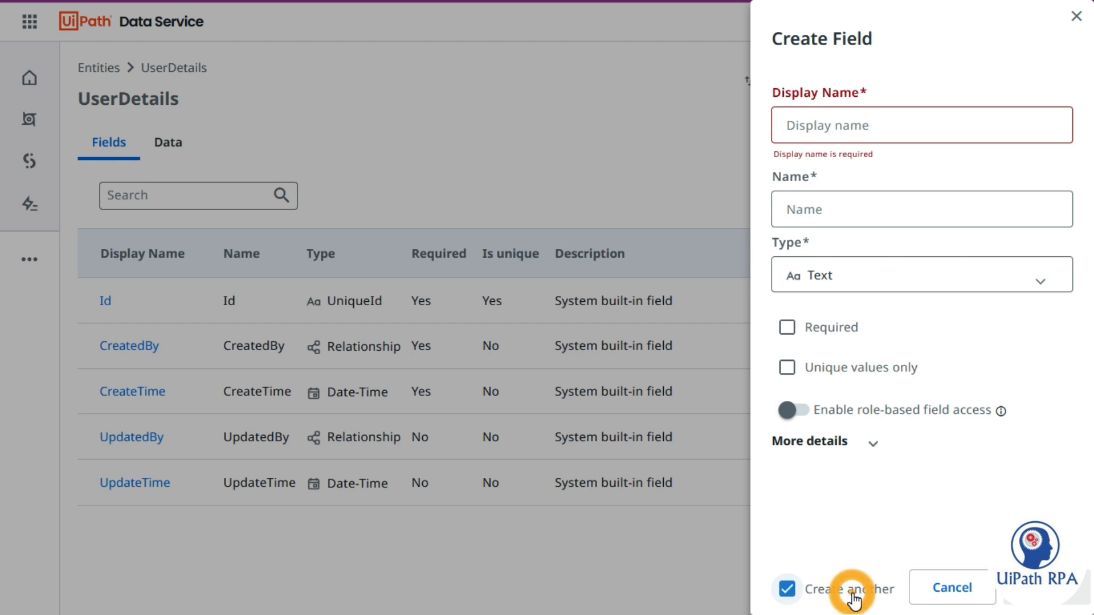
click(820, 125)
text(Name)
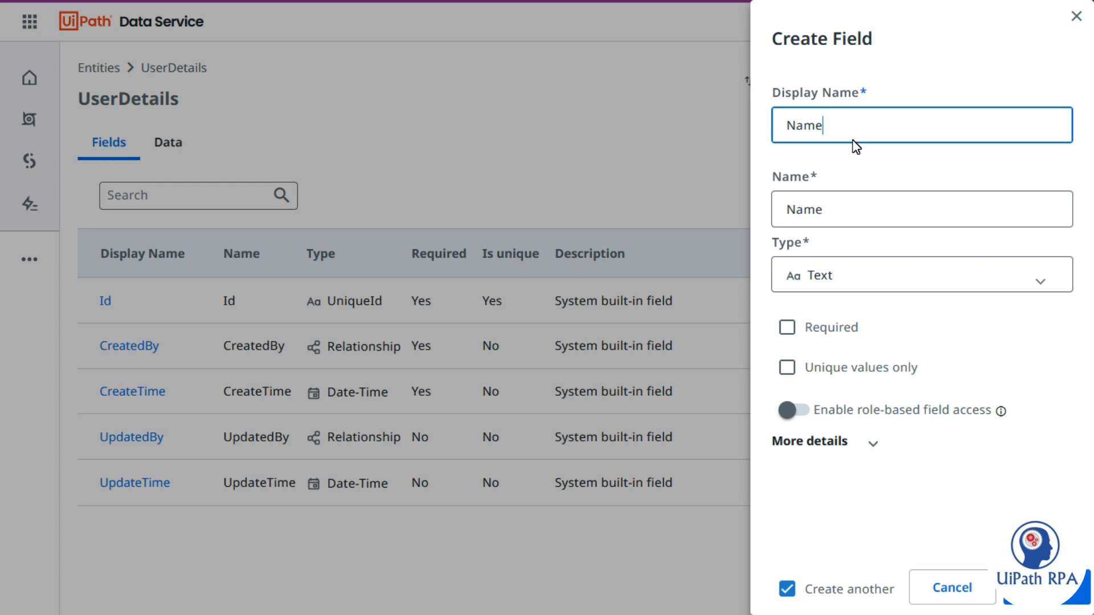
click(1044, 590)
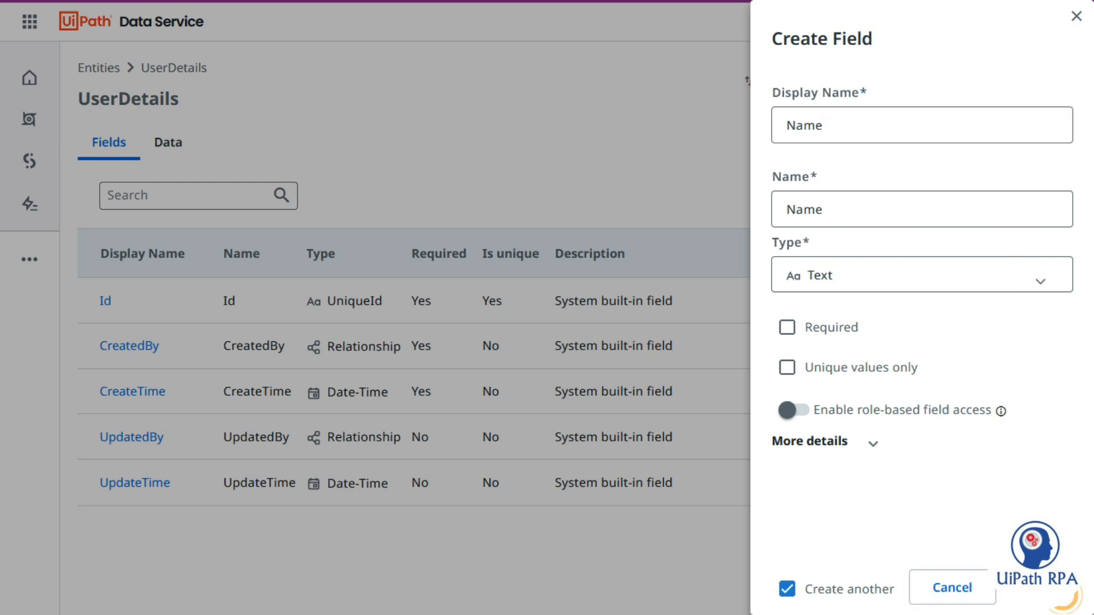
- Add an Age field of type Number with 0 decimal places
click(822, 126)
text(Ae)
key(BackSpace)
text(ge)
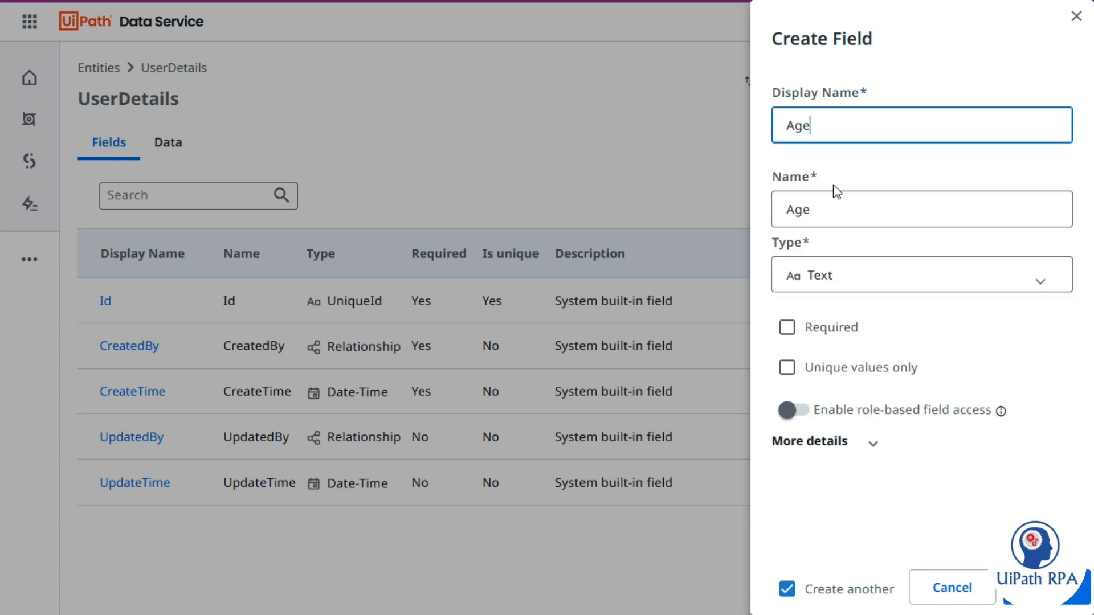
click(790, 282)
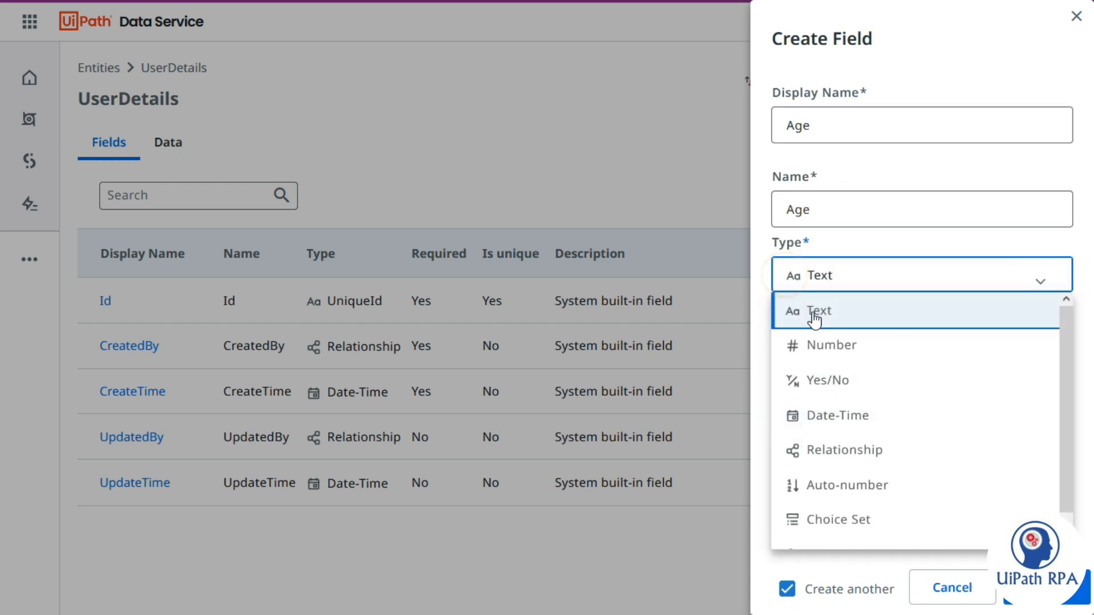
click(843, 345)
click(854, 448)
scroll(911, 442, down, 7)
drag(802, 275, 758, 275)
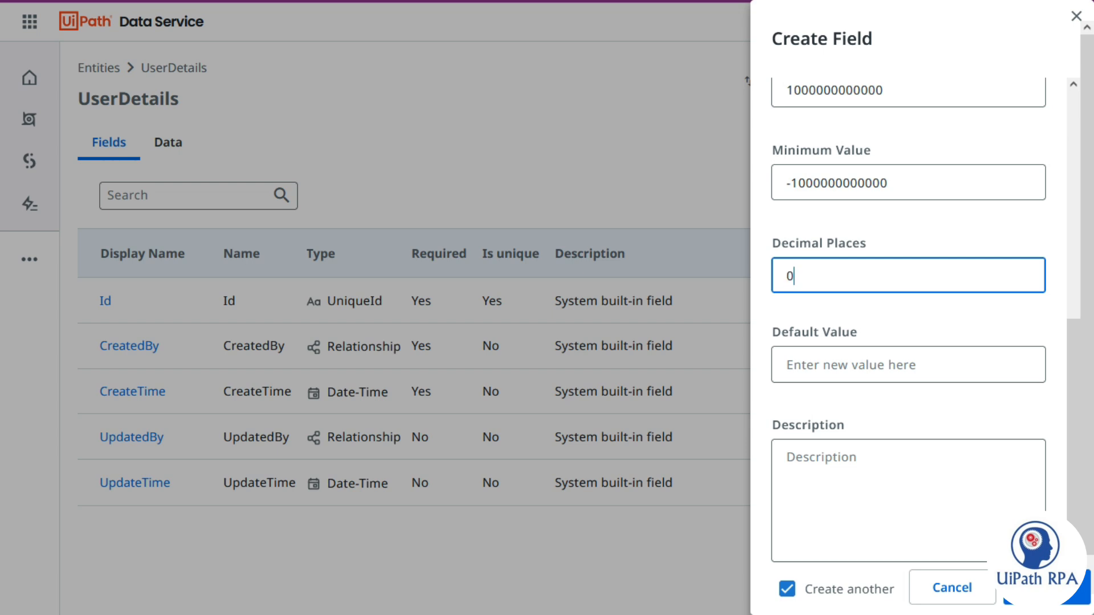
click(792, 210)
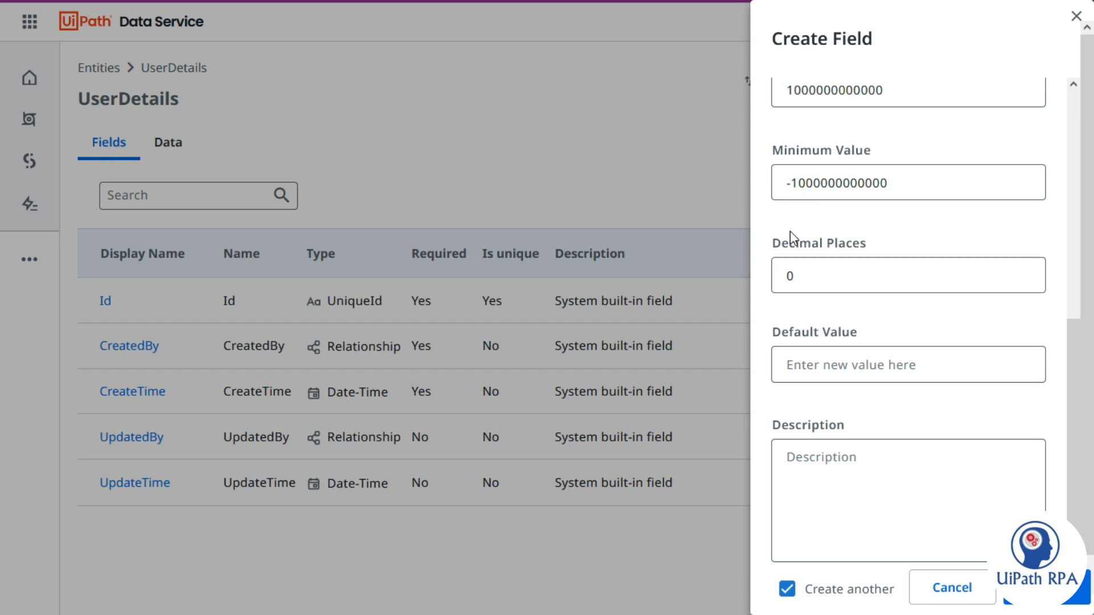
scroll(790, 231, up, 7)
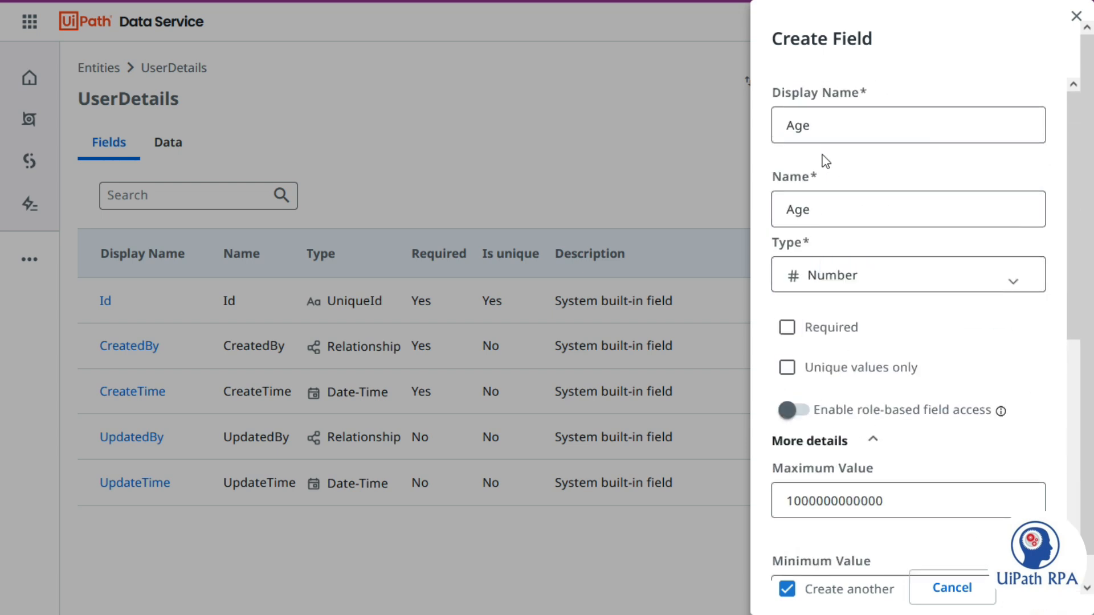
- Add Gender and Email text fields, save, and view the empty UserDetails data
click(821, 127)
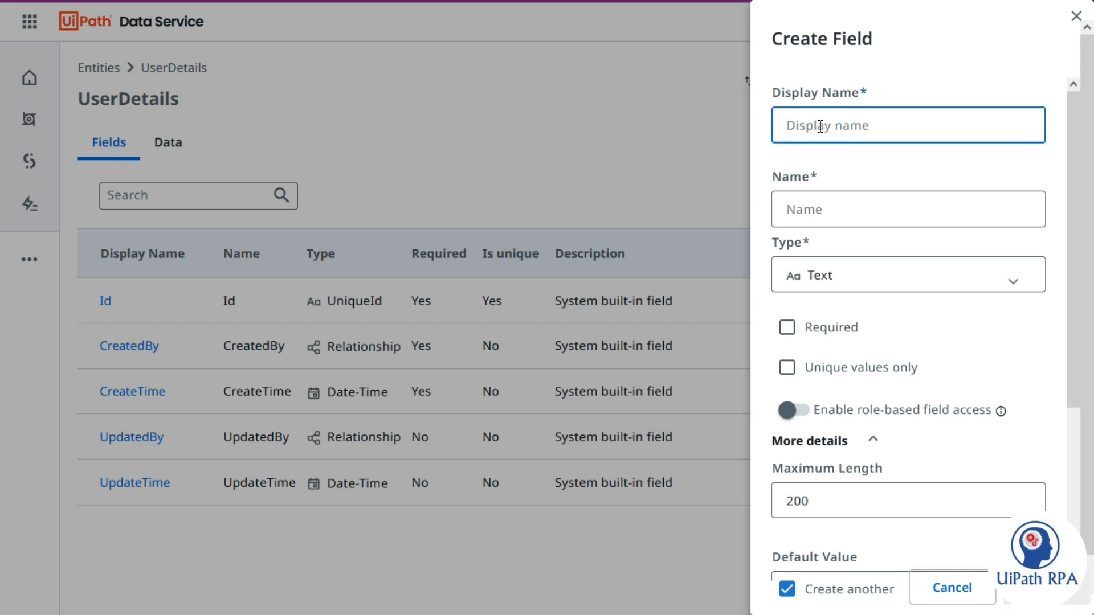
text(Gender)
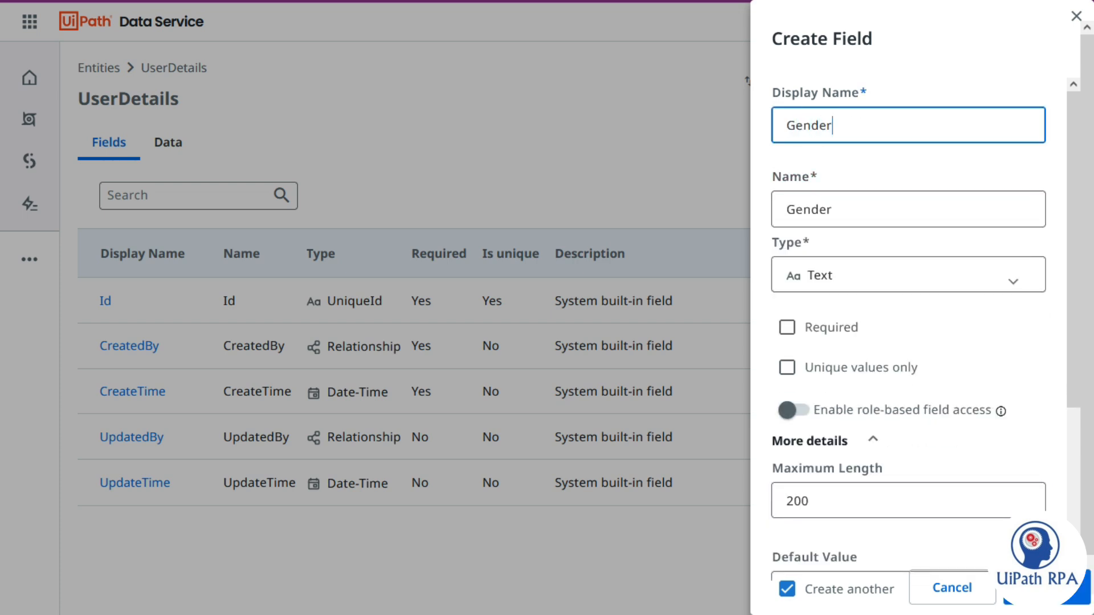
key(Return)
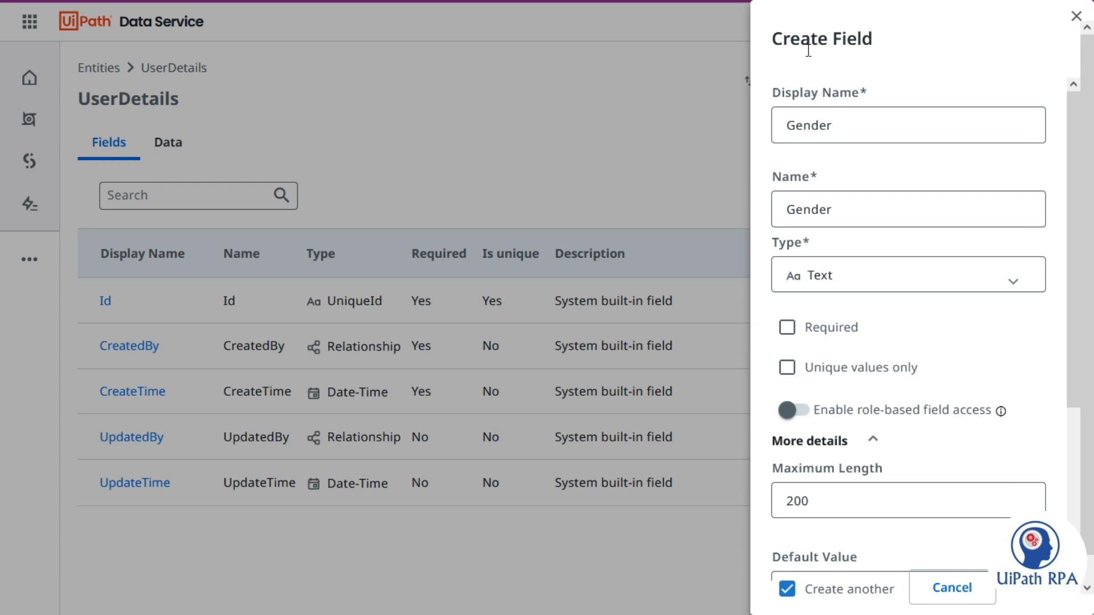
click(829, 126)
text(Email)
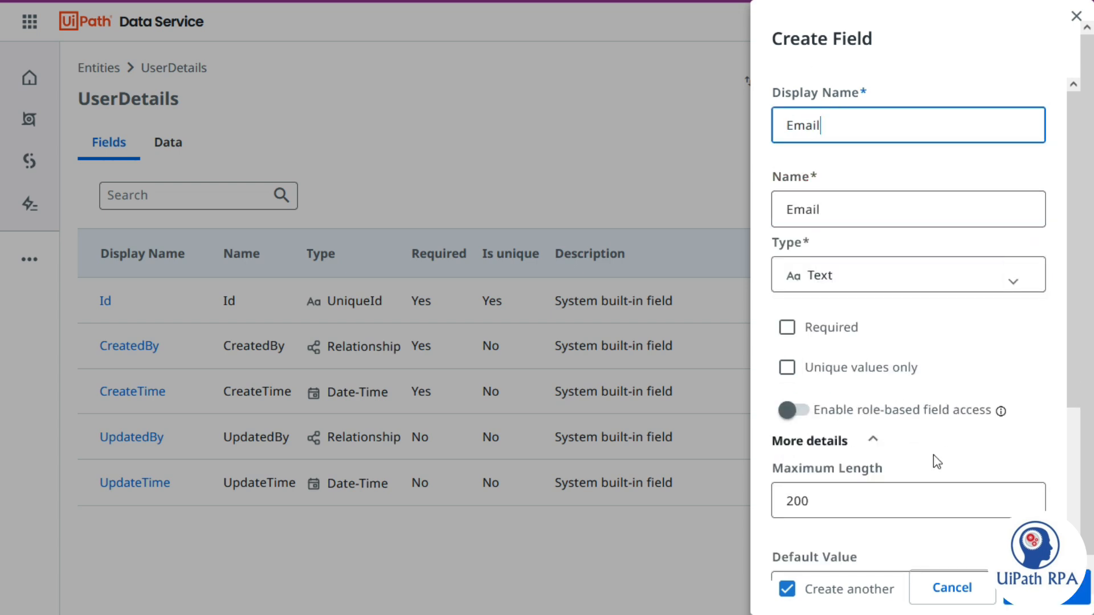
click(838, 595)
click(840, 599)
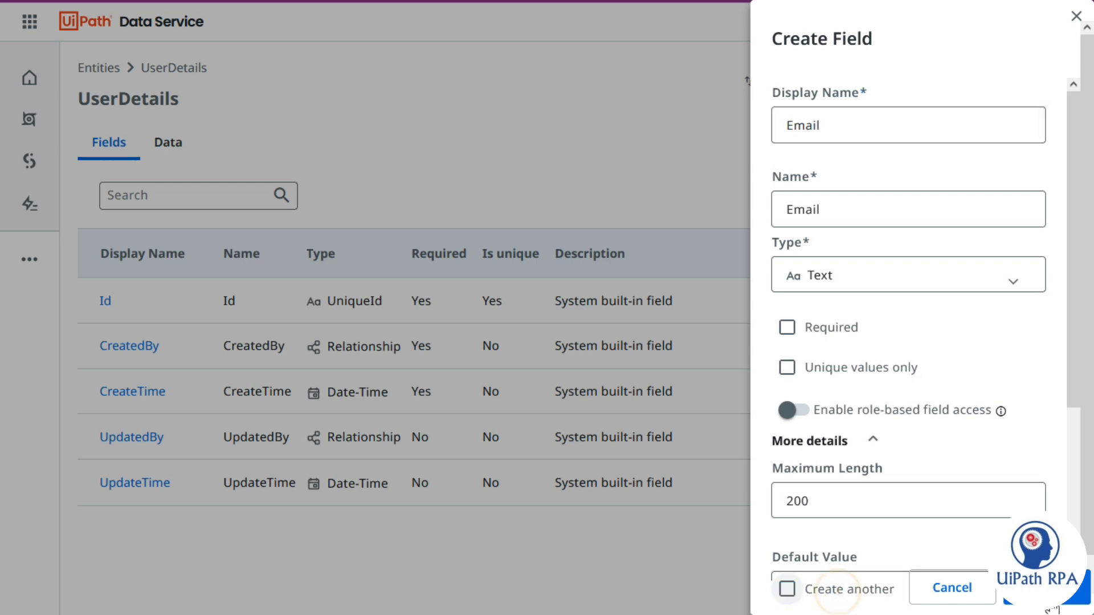
click(1066, 592)
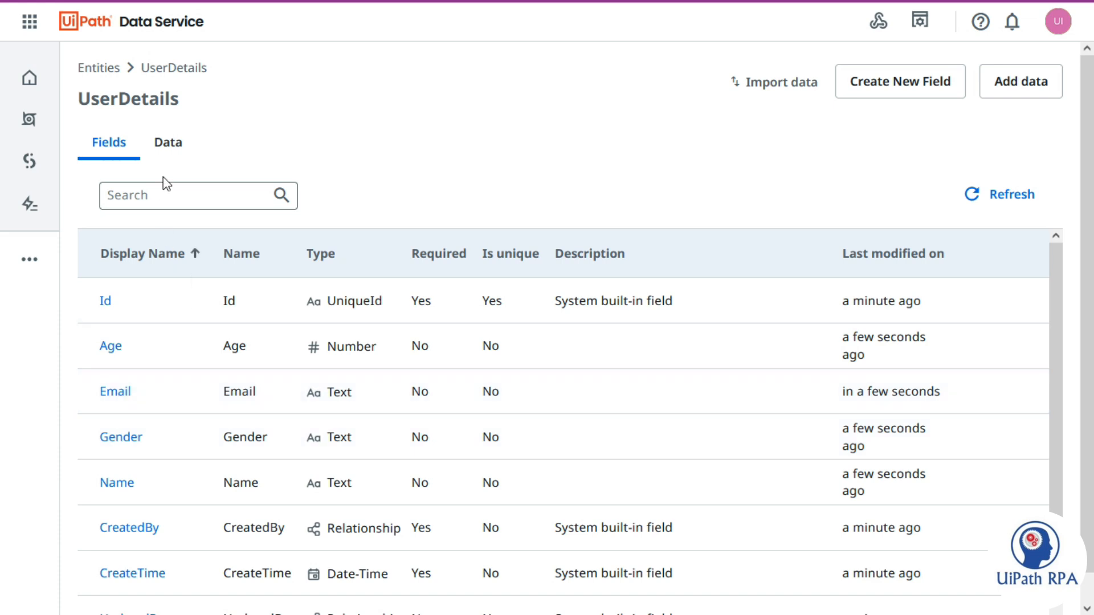
click(170, 143)
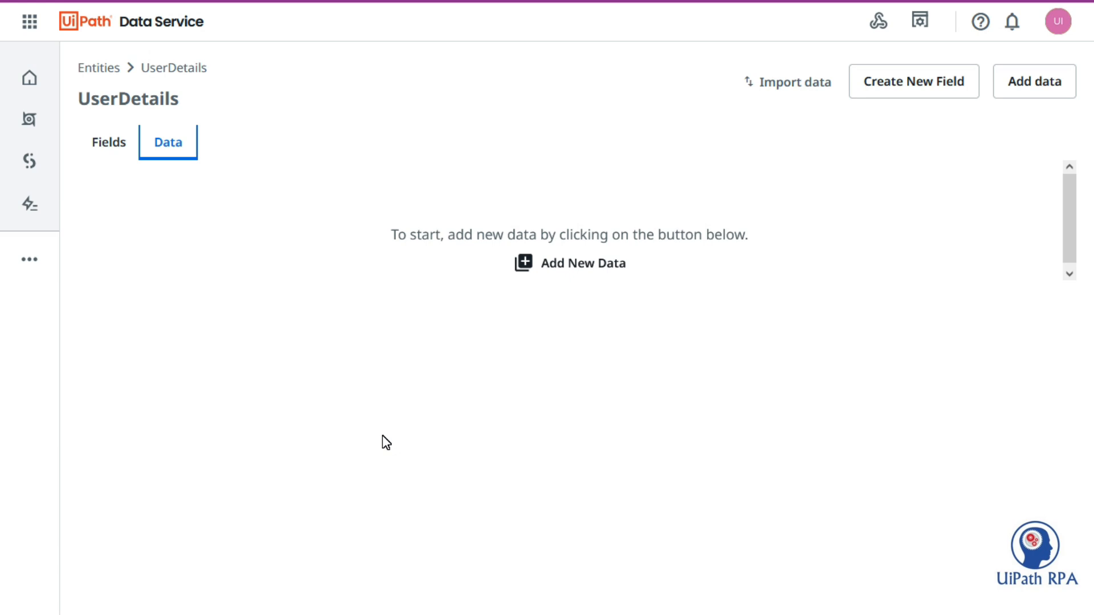
- Import the UserDetails Data Service entity into the Studio project
key(alt+Tab)
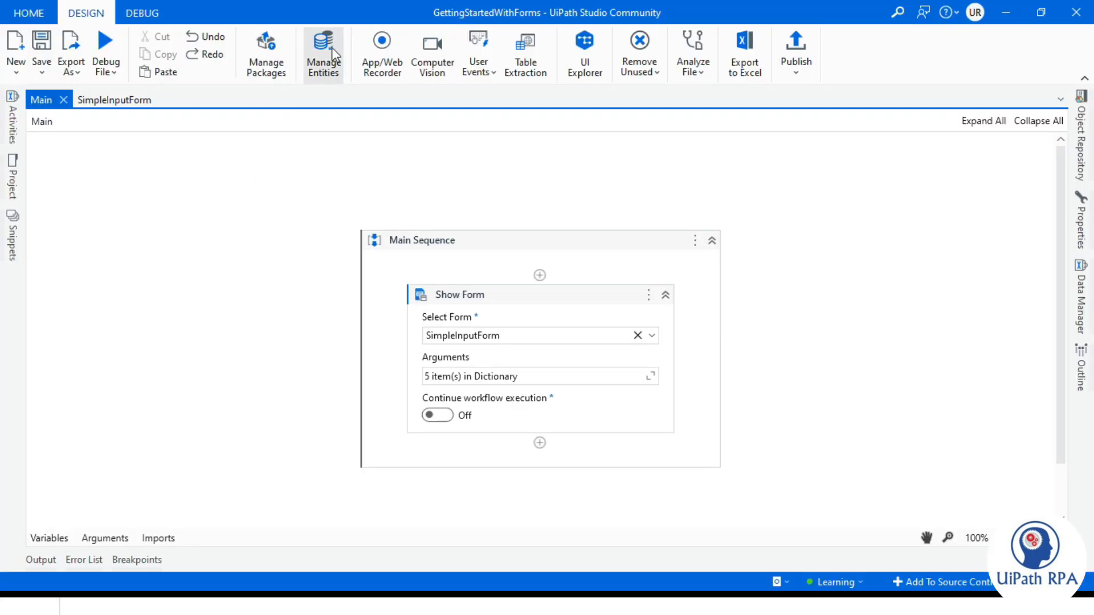
click(332, 47)
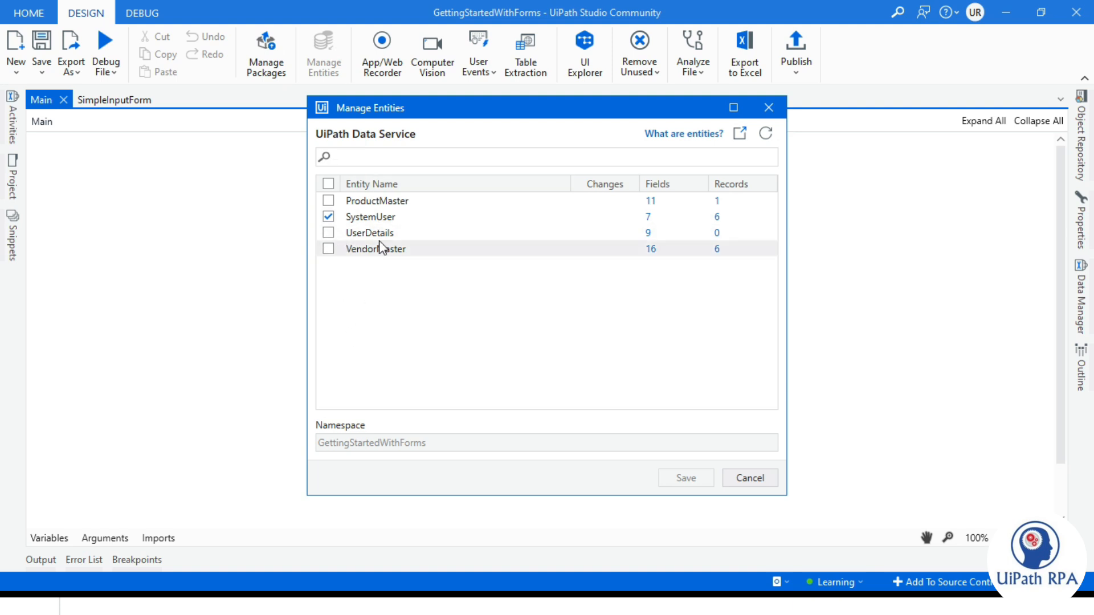
click(328, 233)
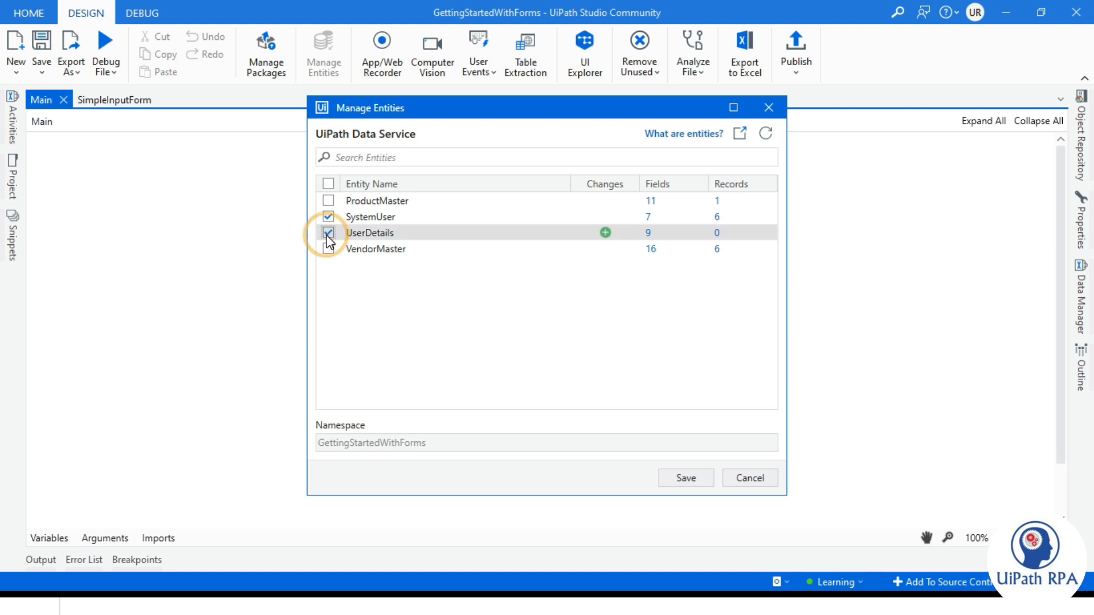
click(686, 479)
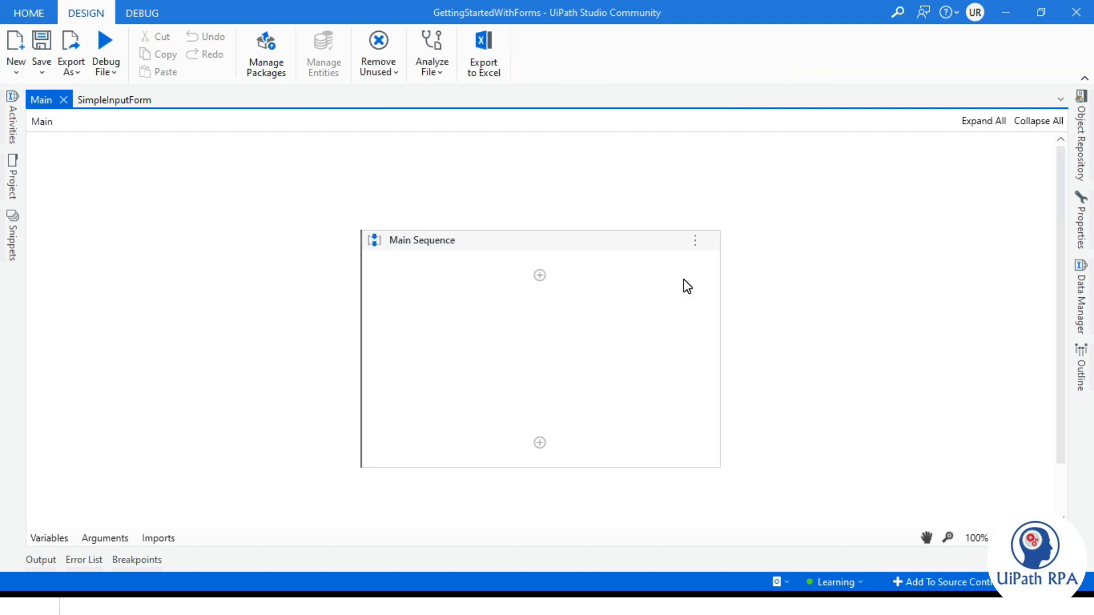
- Confirm UserDetails appears under Entities in the project tree, then open Activities search
click(13, 180)
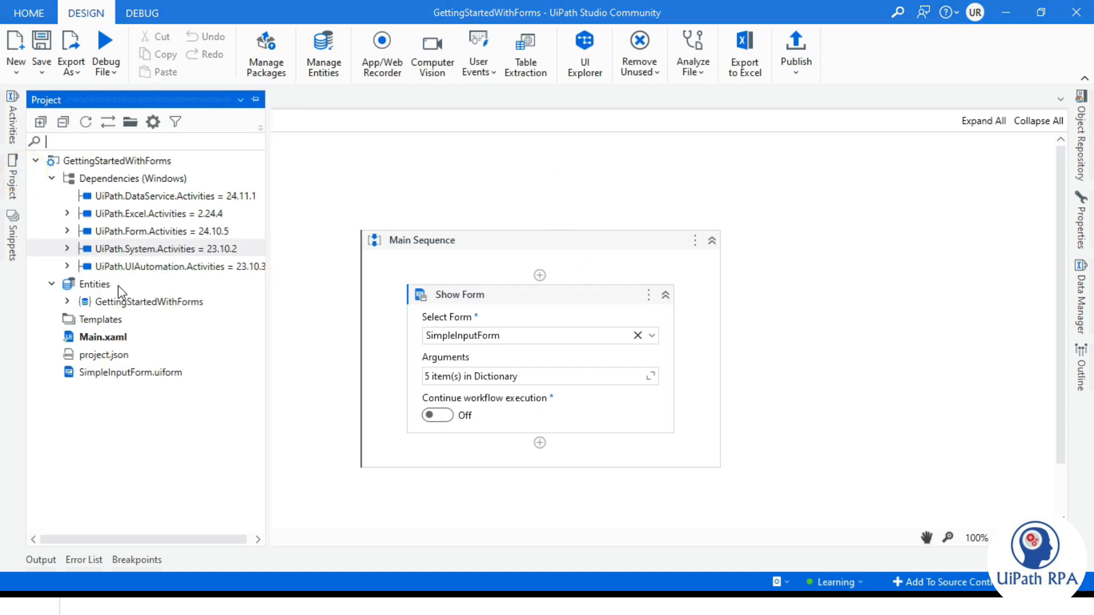
click(68, 301)
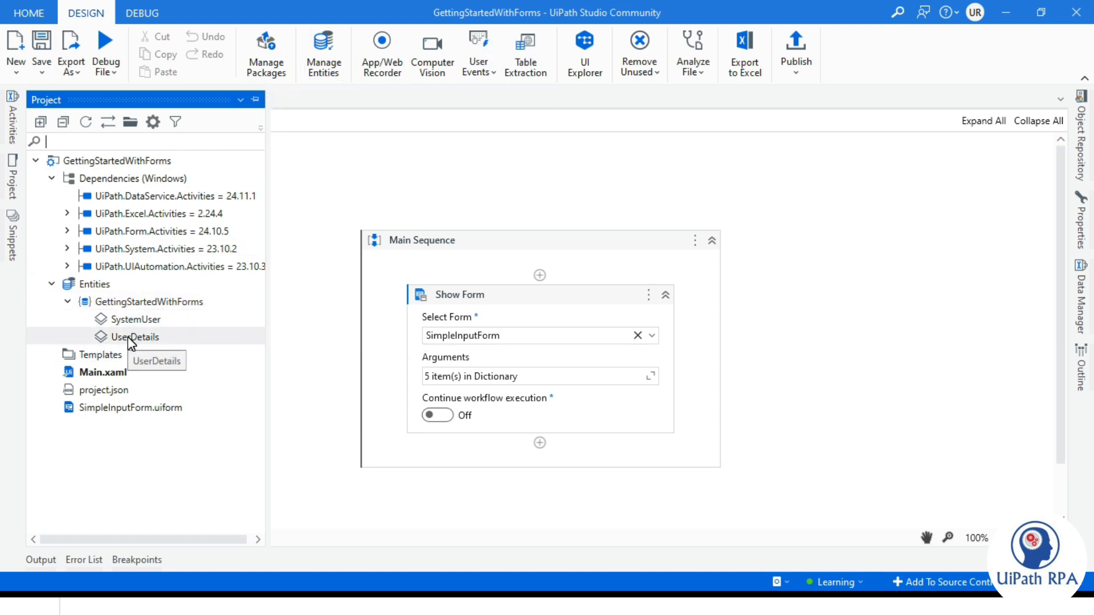
click(141, 464)
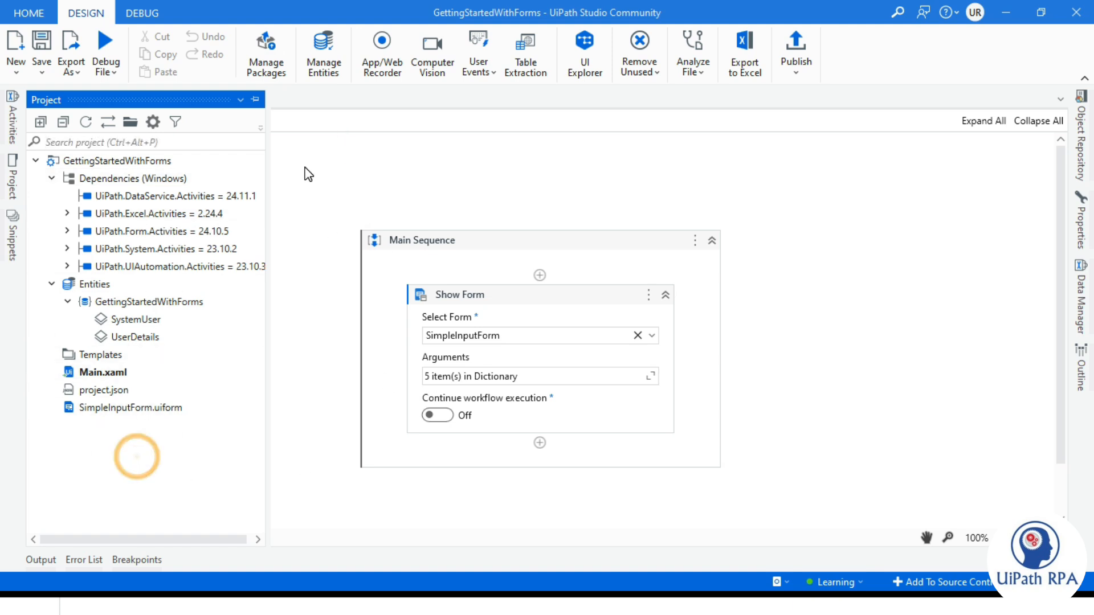
click(305, 166)
click(16, 122)
click(105, 142)
- Place a Create Entity Record activity below Show Form, targeting the UserDetails entity
text(crea)
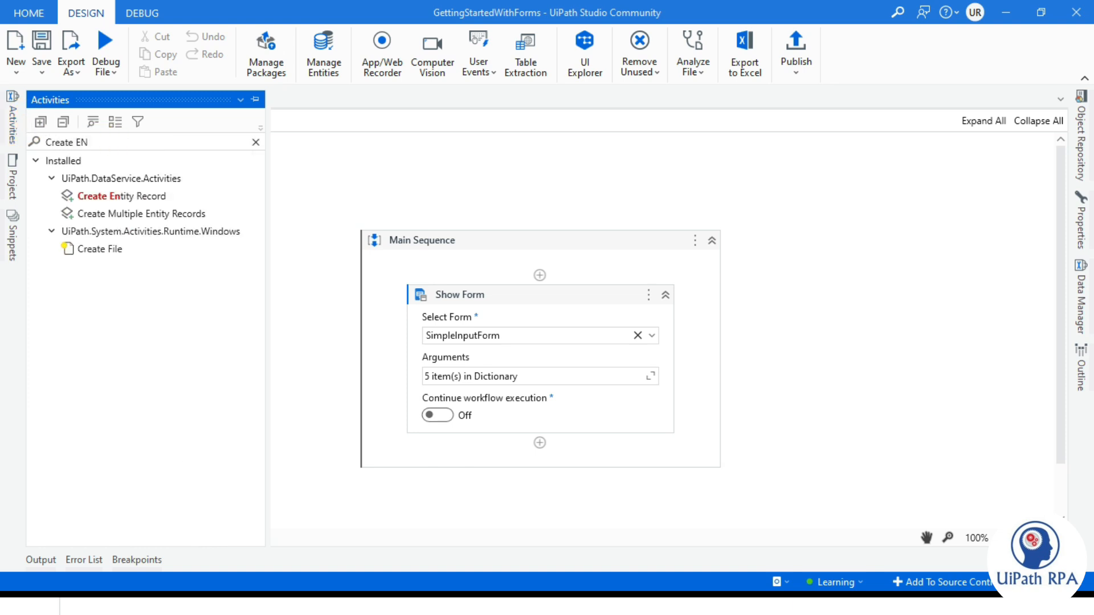
drag(131, 196, 555, 445)
click(651, 405)
click(482, 425)
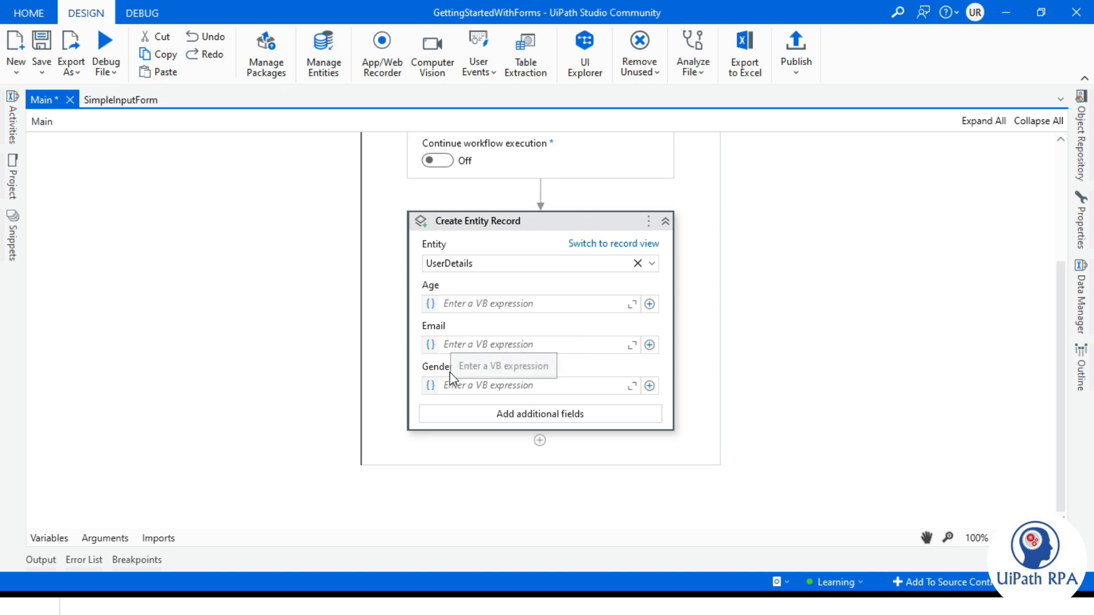
- Add the Name field to the record's inputs alongside Age, Email and Gender
click(544, 415)
click(253, 271)
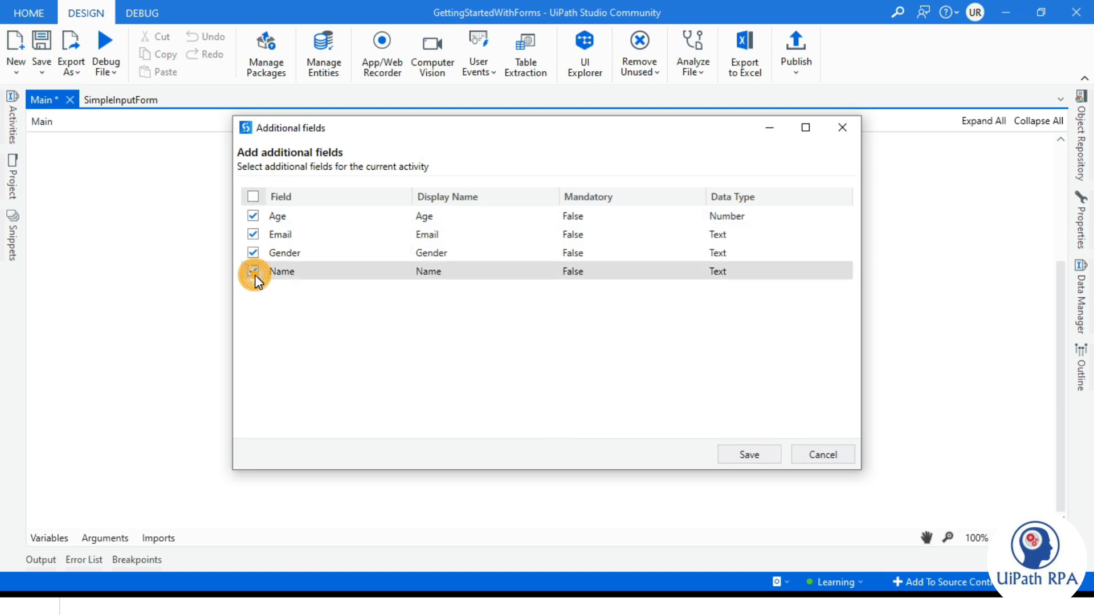
click(743, 455)
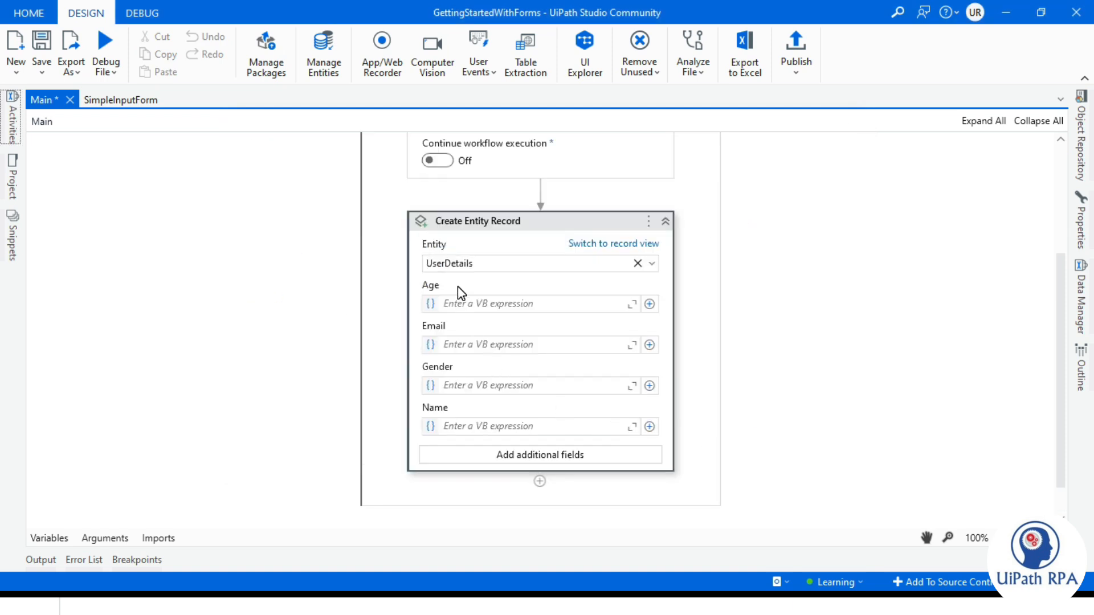
scroll(471, 368, down, 1)
click(462, 390)
scroll(535, 250, up, 3)
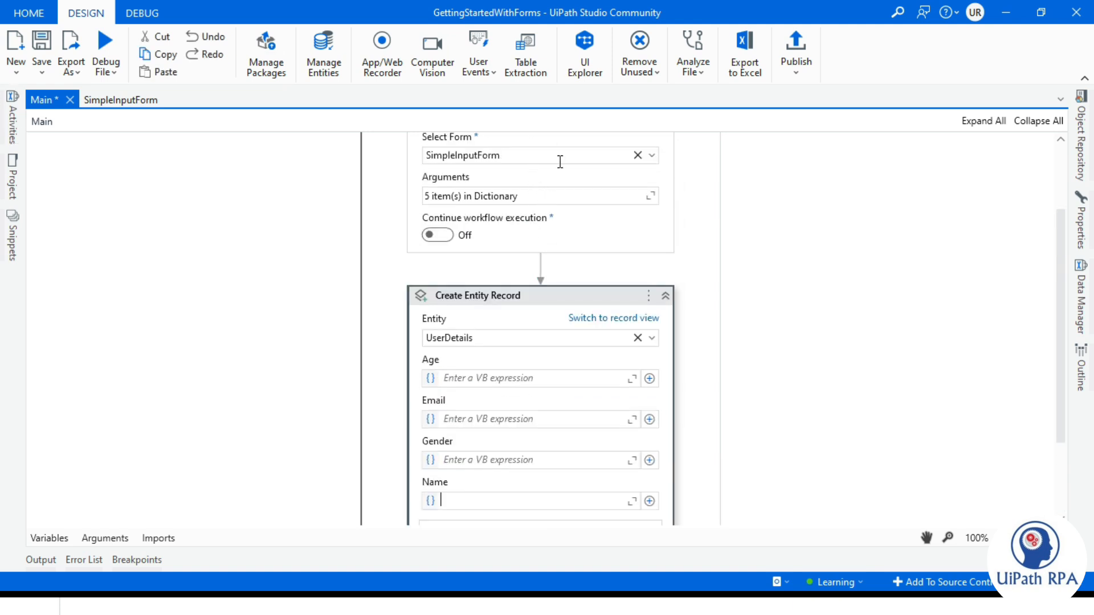
- Remove the empty fifth row from the form's Arguments, leaving four mappings
click(650, 197)
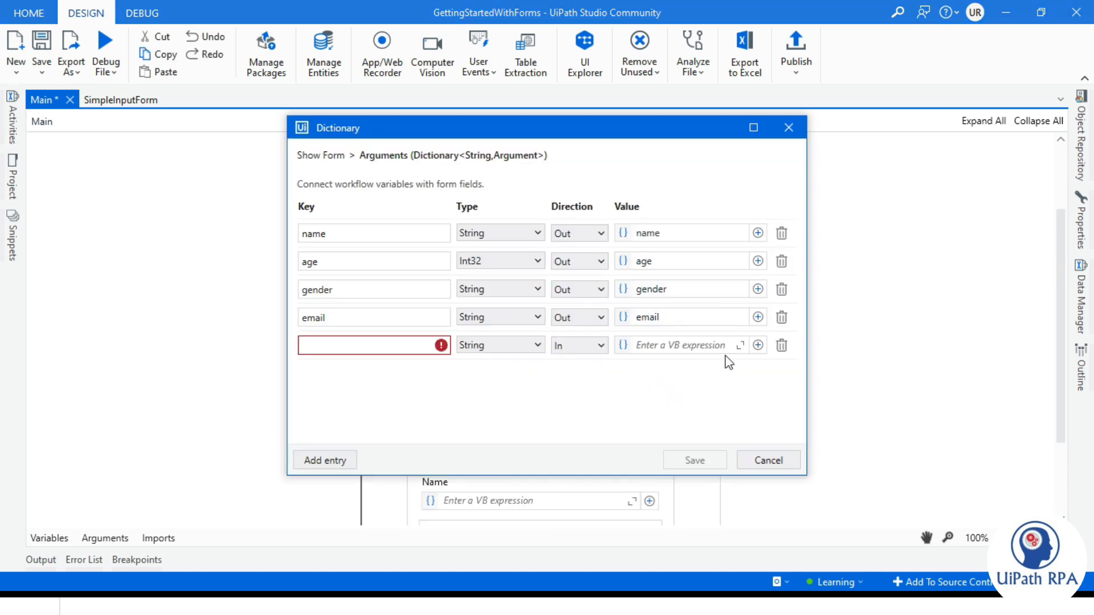
click(779, 344)
drag(356, 97, 284, 64)
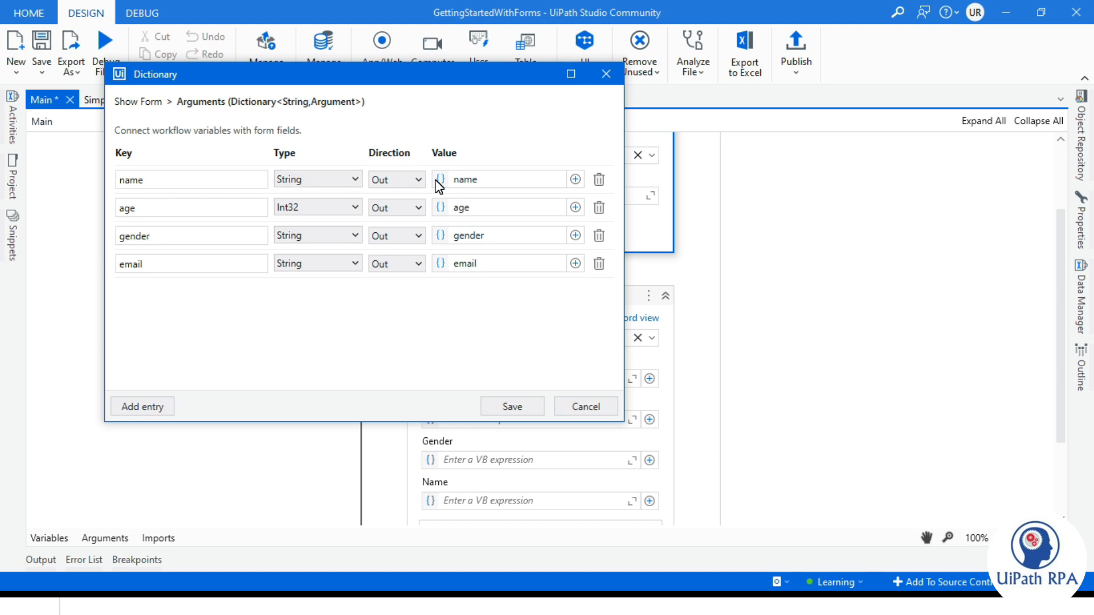
click(512, 405)
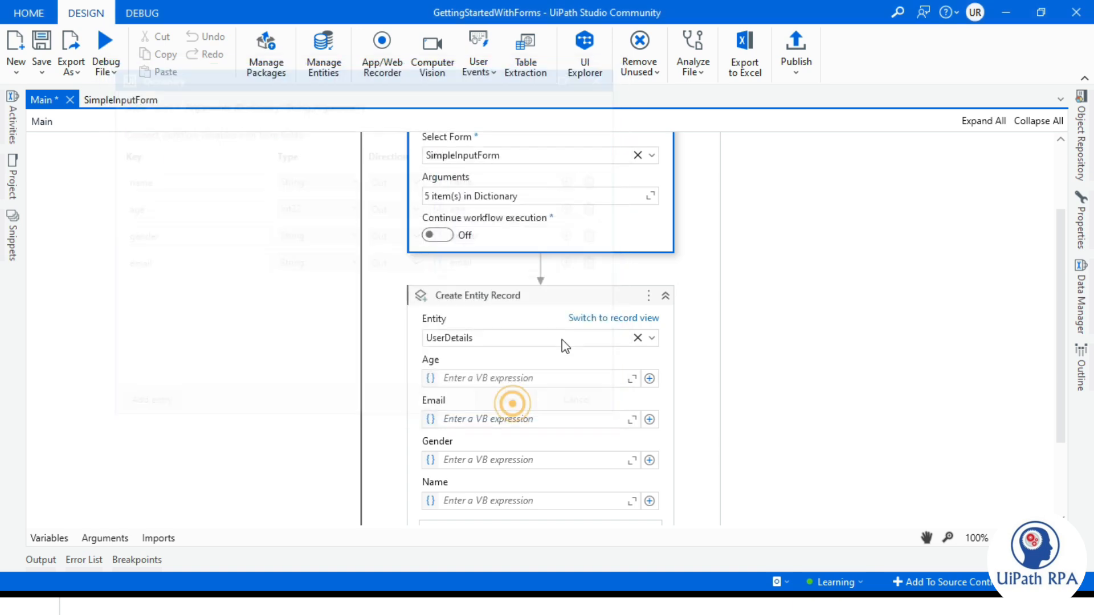
- Map the age, email, gender and name variables to the record's Age, Email, Gender and Name fields
click(470, 379)
text(age)
click(469, 389)
click(466, 415)
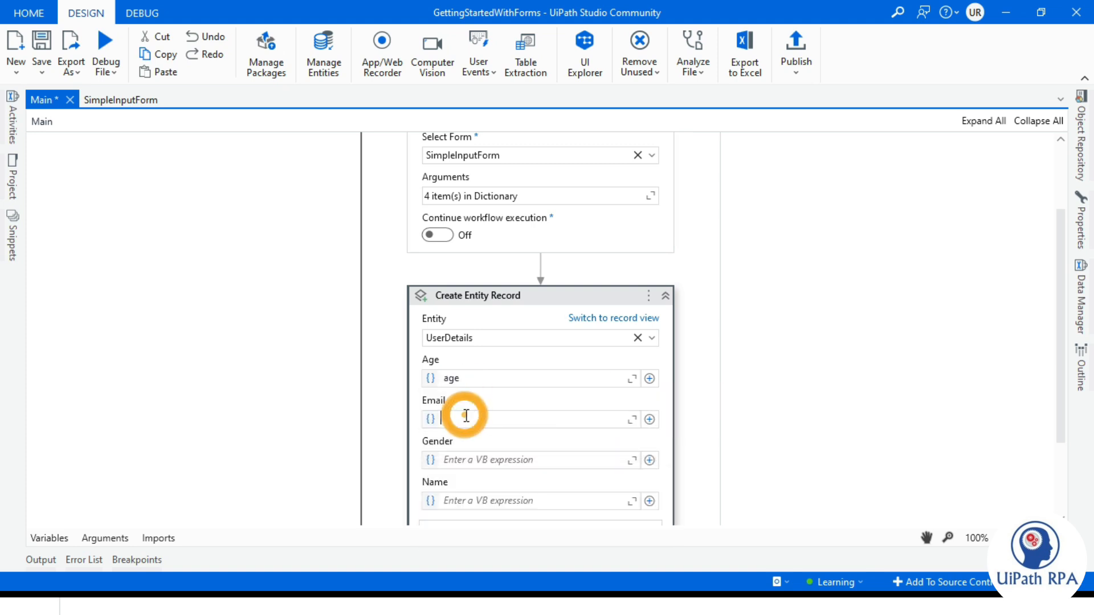
text(em)
click(464, 430)
click(463, 460)
text(ge)
key(Return)
click(483, 502)
text(na)
key(Return)
click(723, 452)
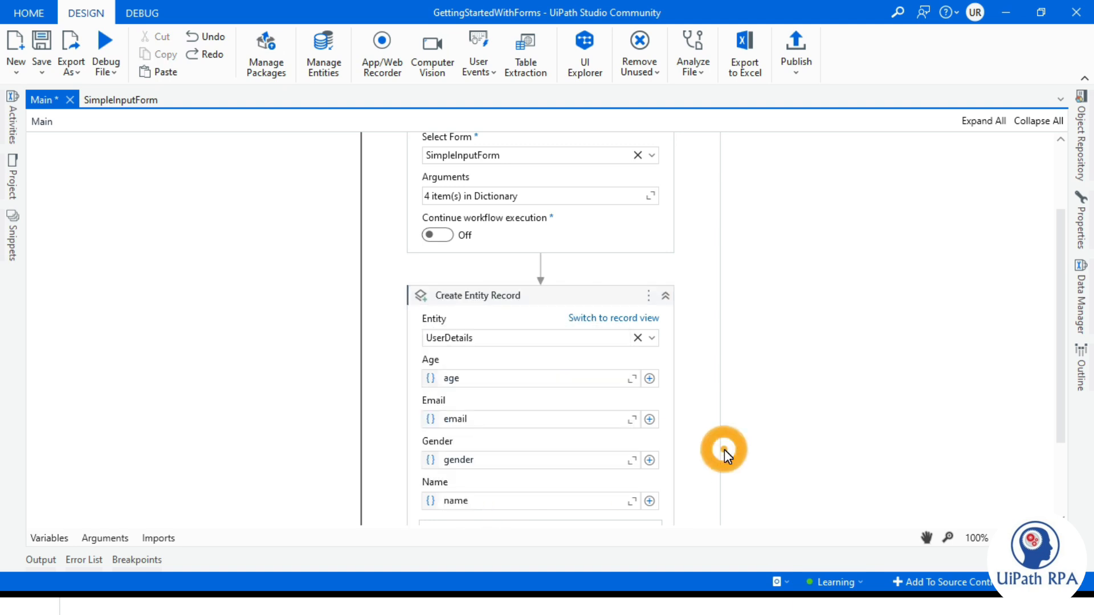
scroll(1060, 398, down, 3)
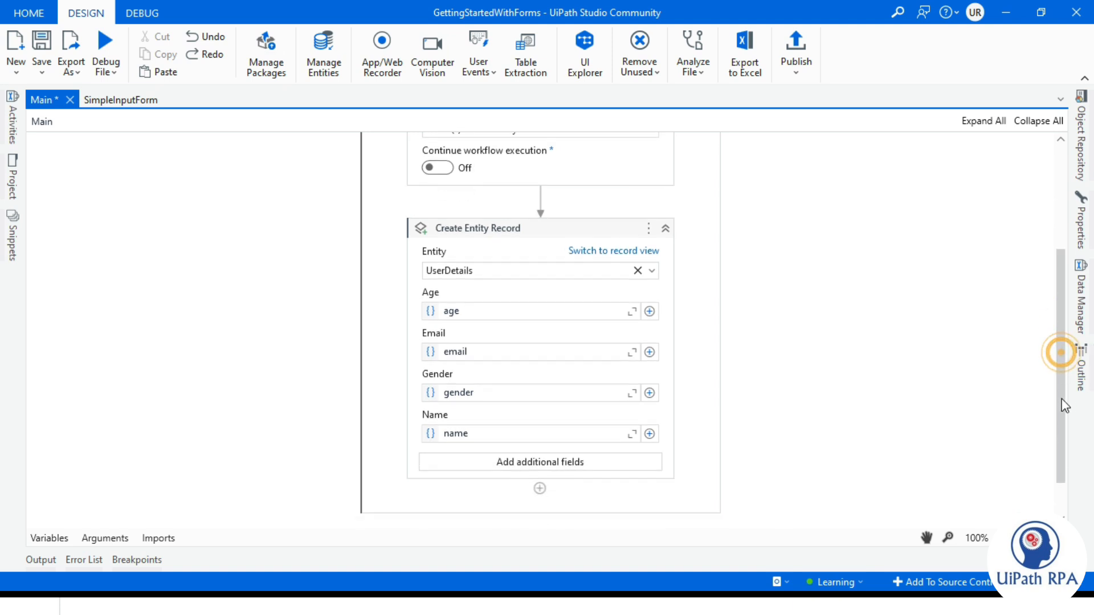
scroll(826, 337, up, 5)
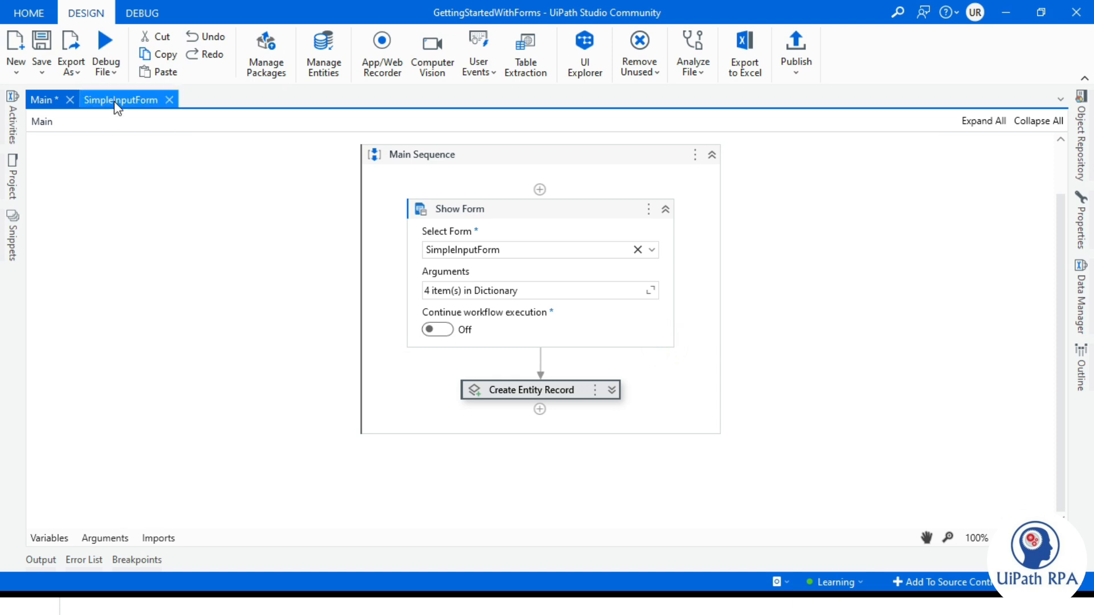
- Save the workflow and run the file in debug mode
key(ctrl+s)
click(101, 82)
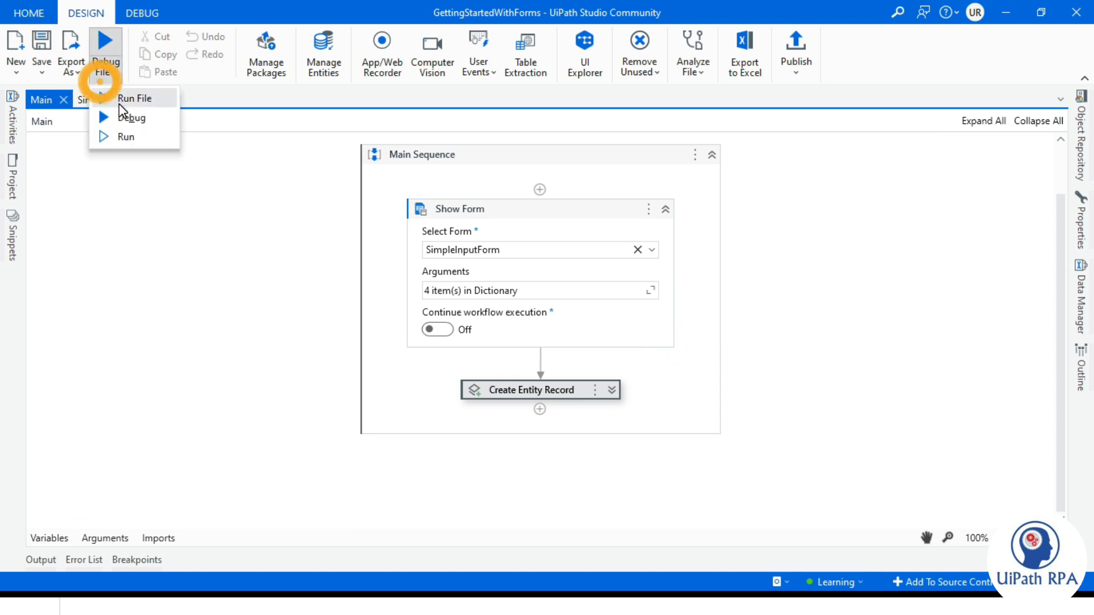
click(124, 100)
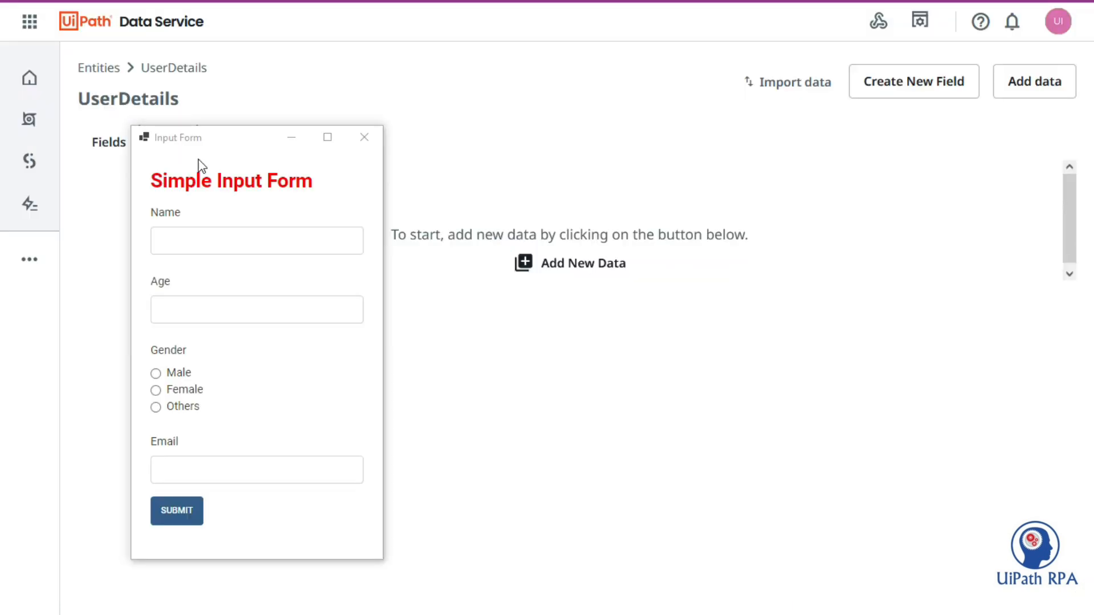
- Fill the form with a sample name, age 55, gender Male and an e-mail, then submit
click(221, 235)
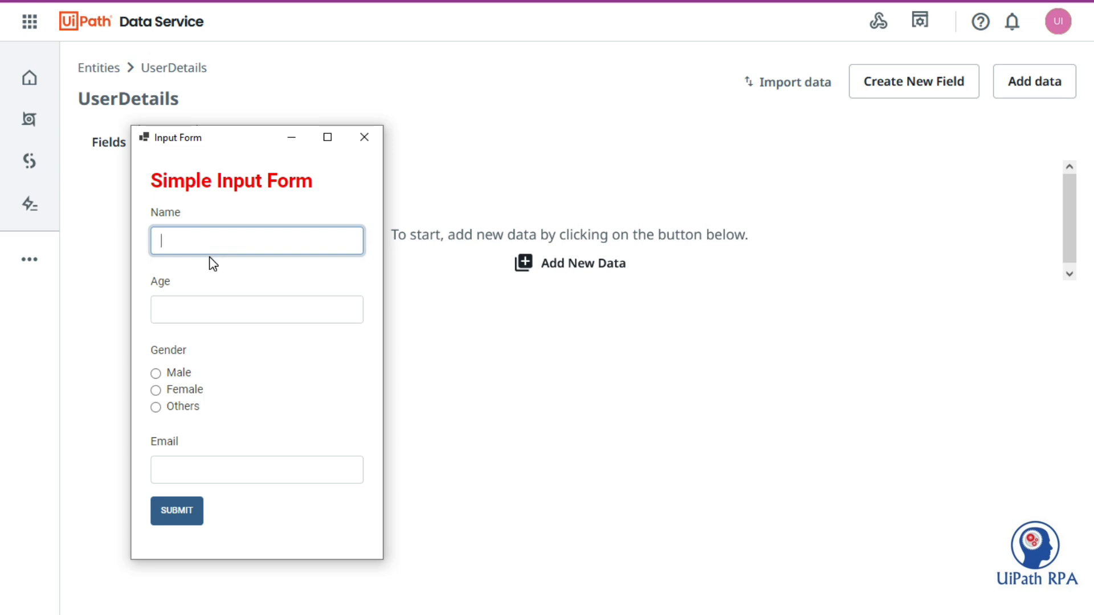
text(John)
key(Tab)
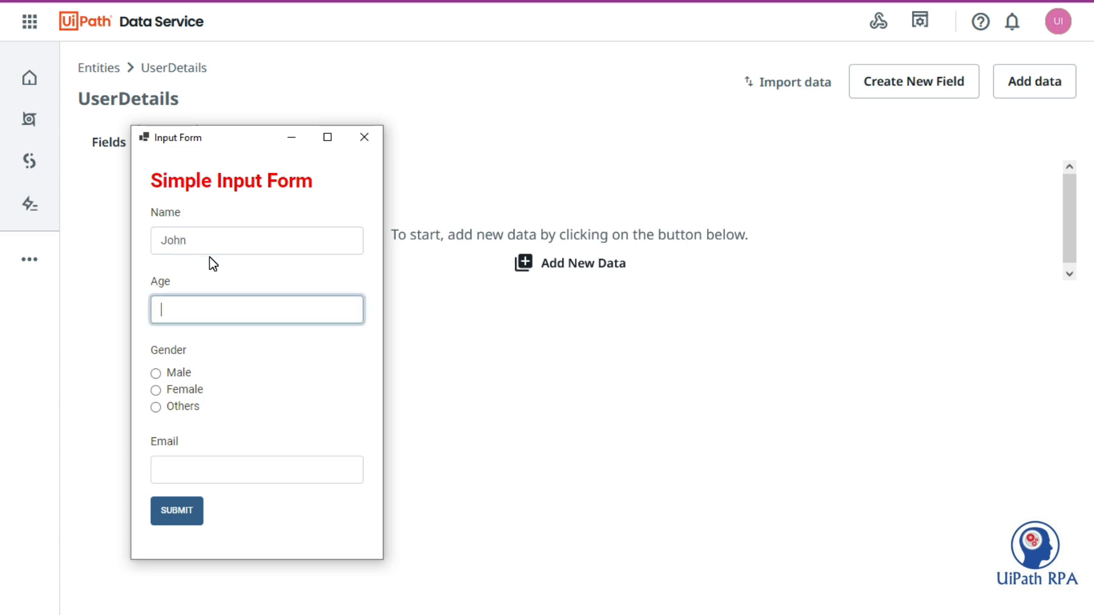
text(55)
key(Tab)
key(Tab)
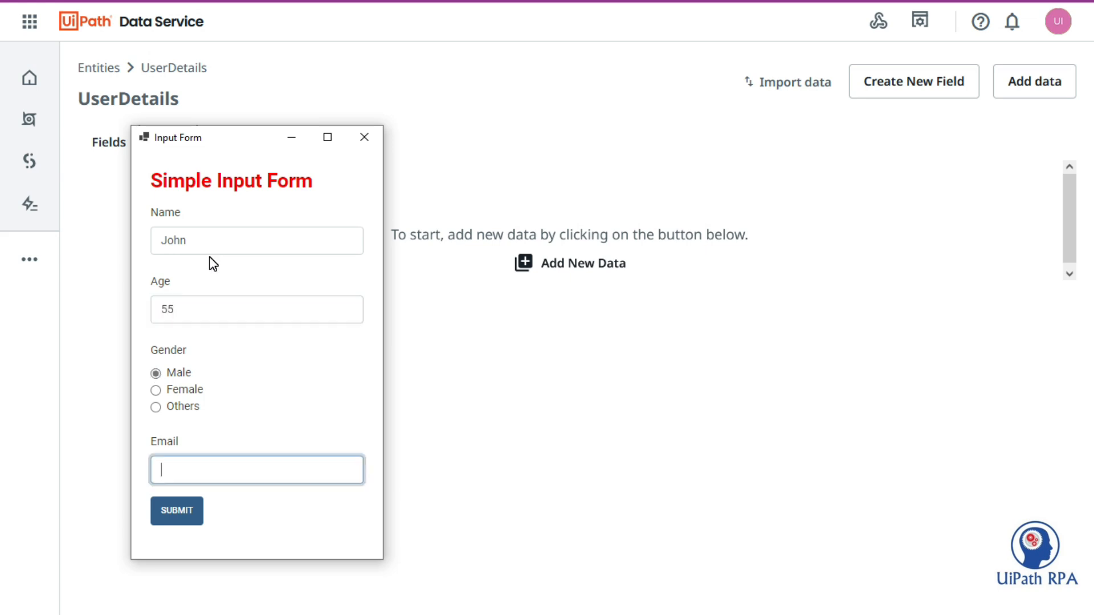
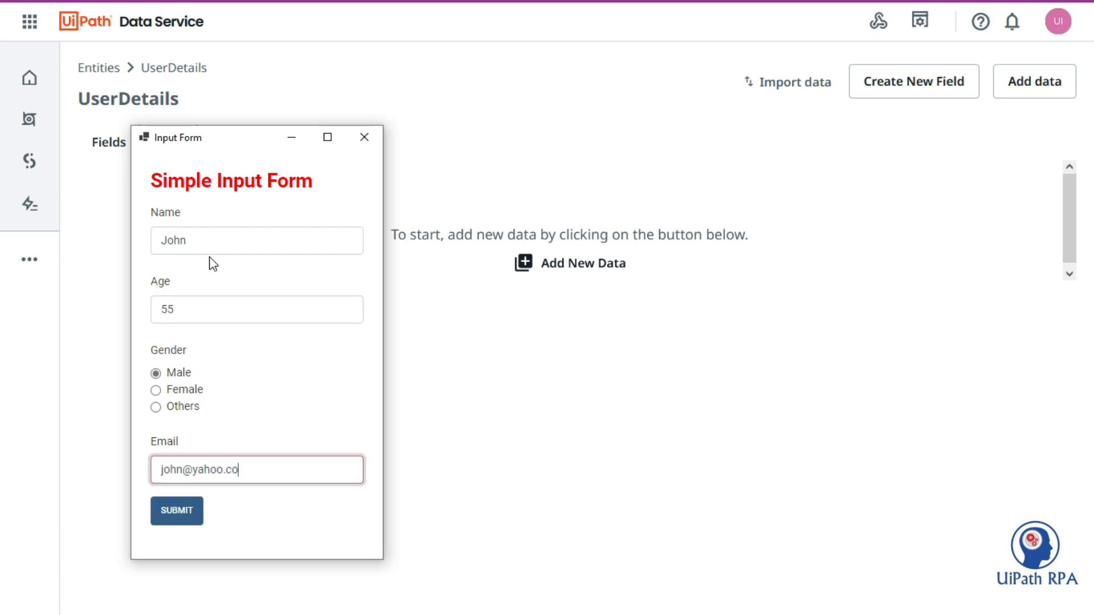
click(176, 513)
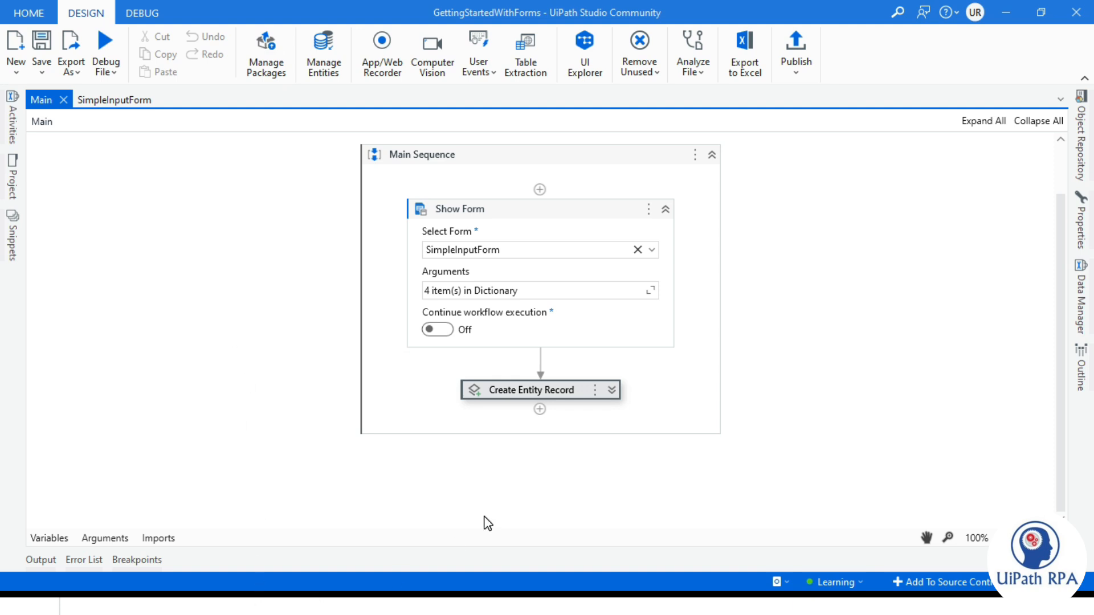
- Open the UserDetails Data tab to see the new record with age 55 and Male
click(315, 608)
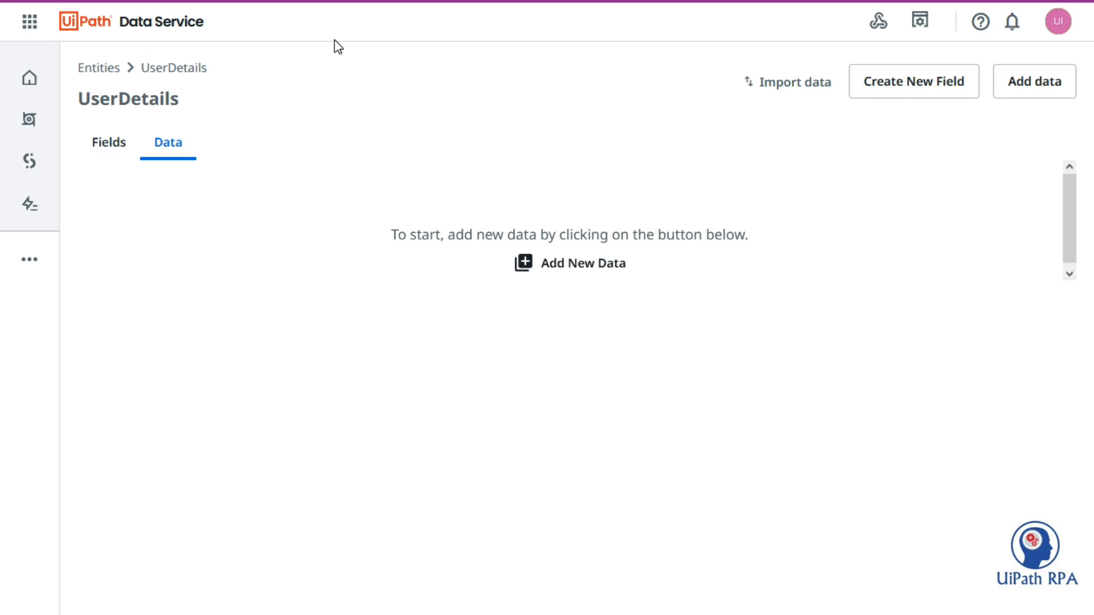
click(100, 69)
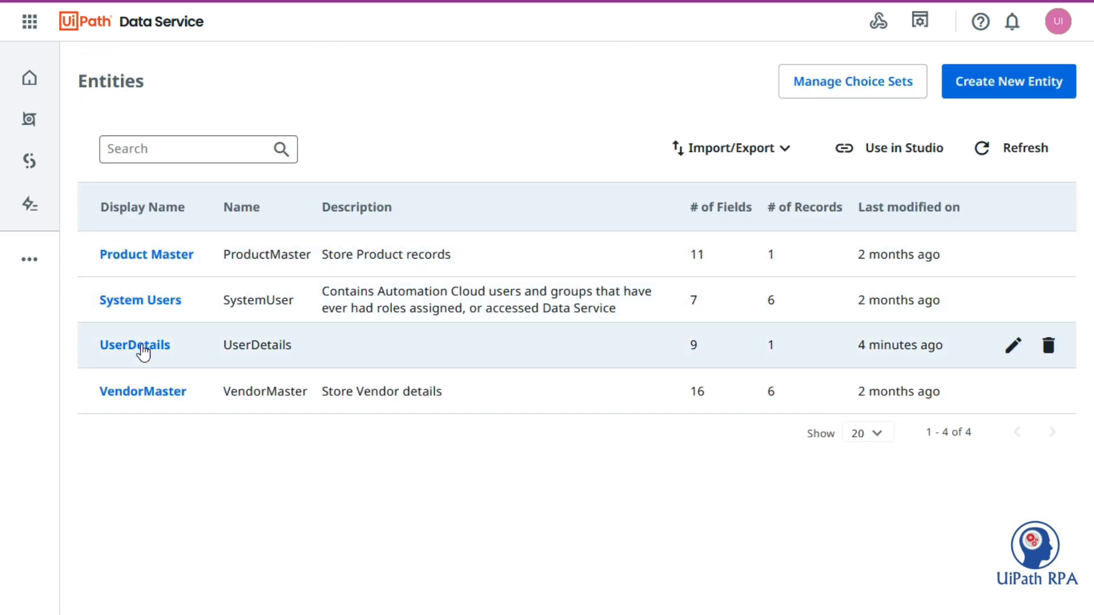
click(140, 348)
click(159, 147)
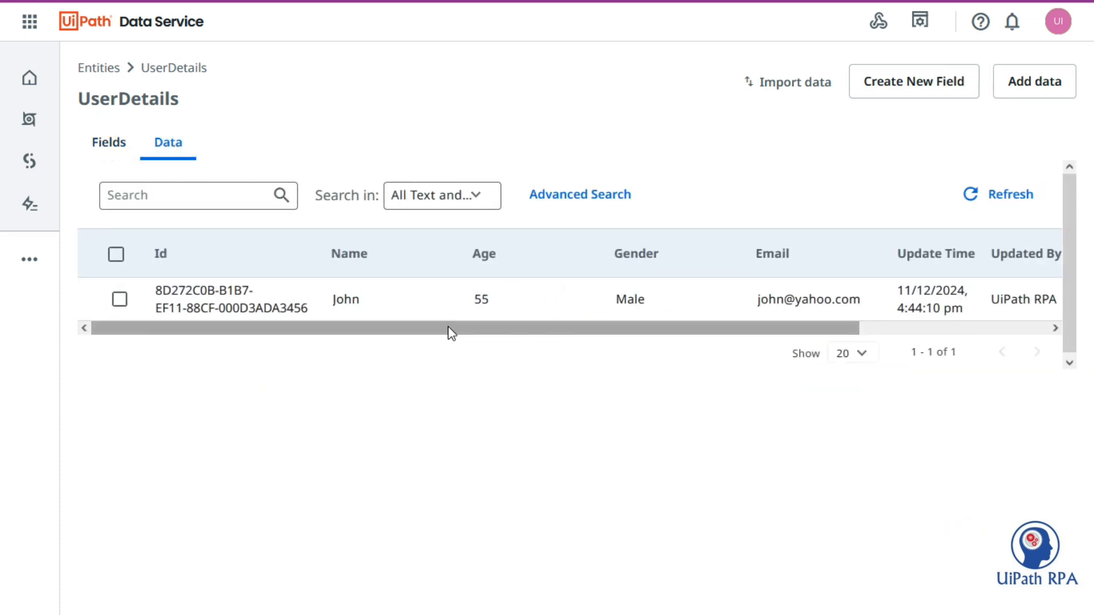
drag(447, 330, 560, 330)
drag(709, 329, 596, 329)
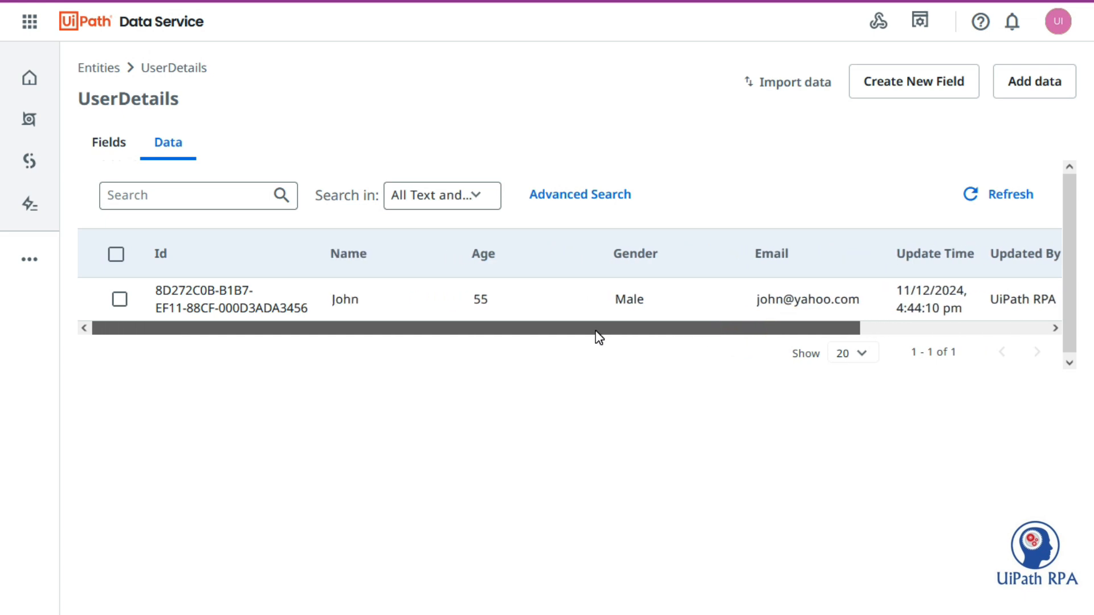